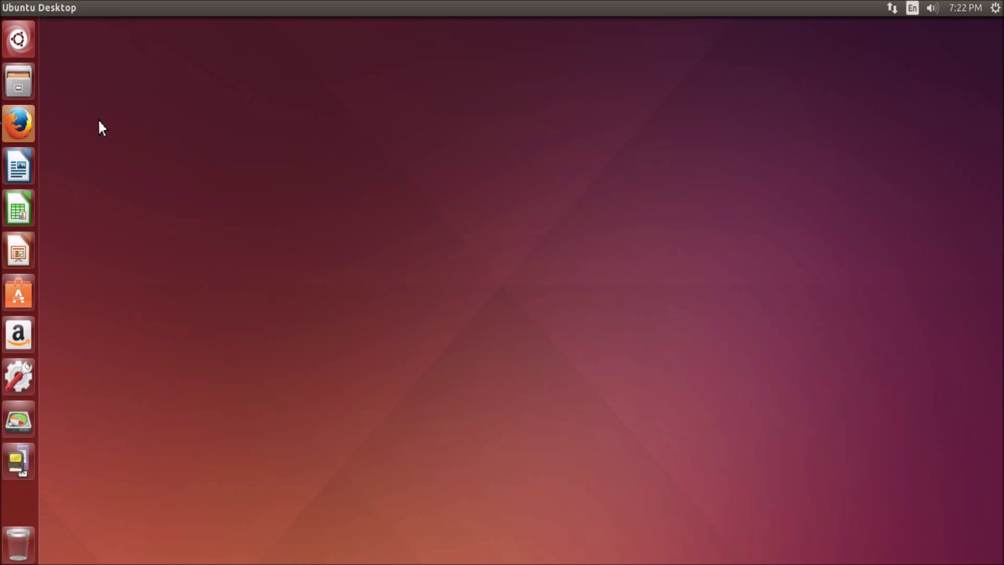
# Find windows.iso in Downloads, start and then cancel burning it to disc, and close the file manager
pyautogui.click(23, 95)
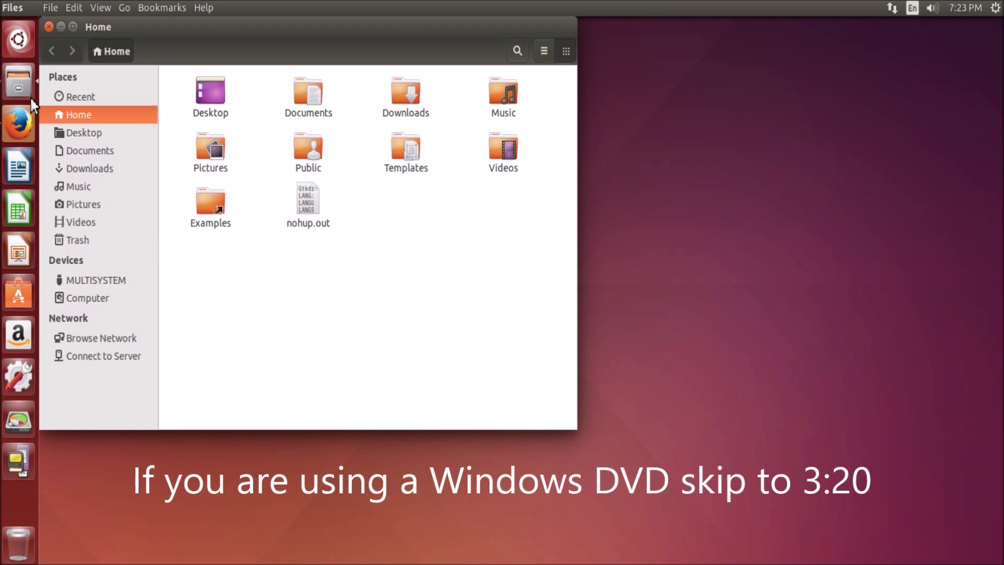
pyautogui.click(111, 170)
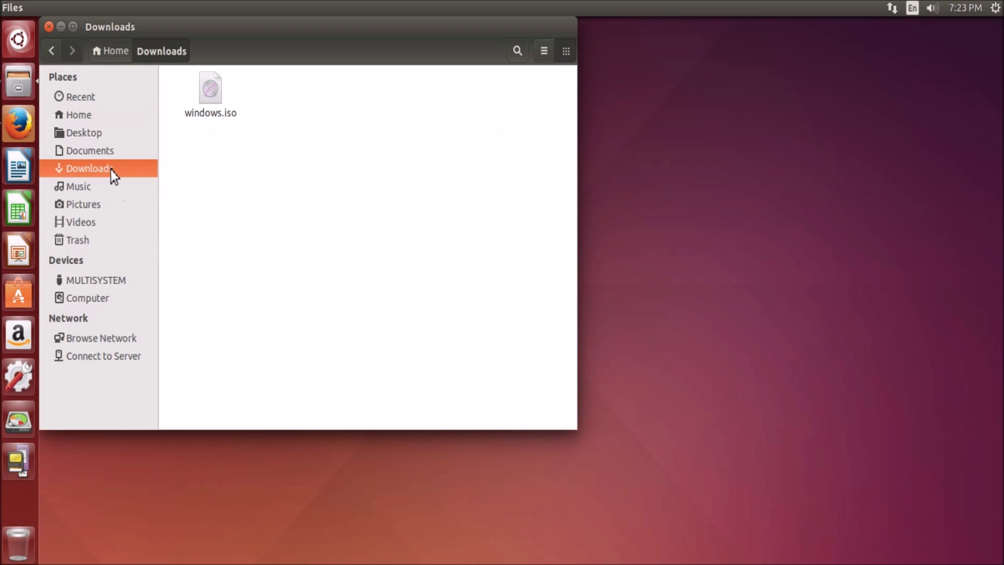
pyautogui.rightClick(219, 107)
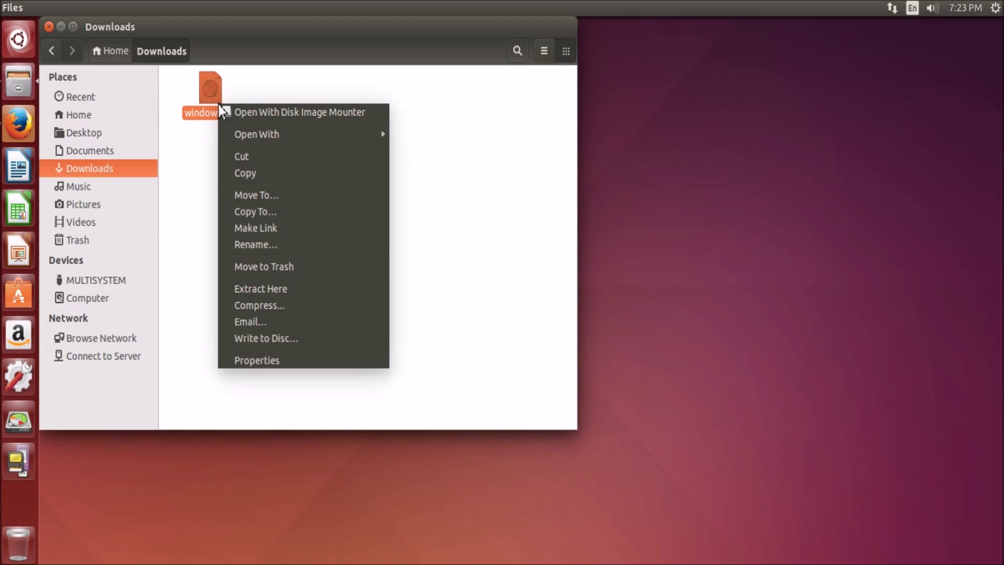
pyautogui.click(238, 338)
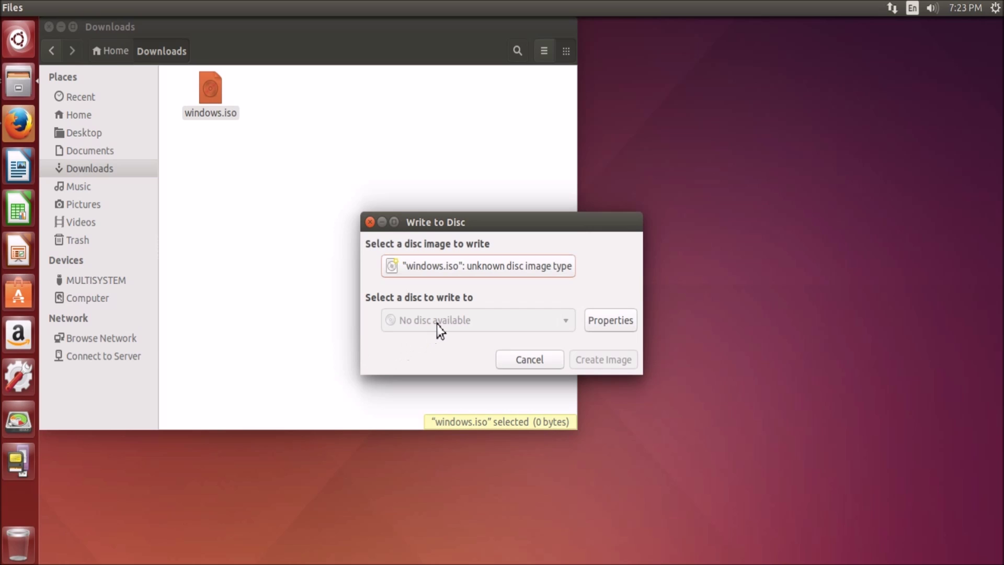
pyautogui.click(553, 365)
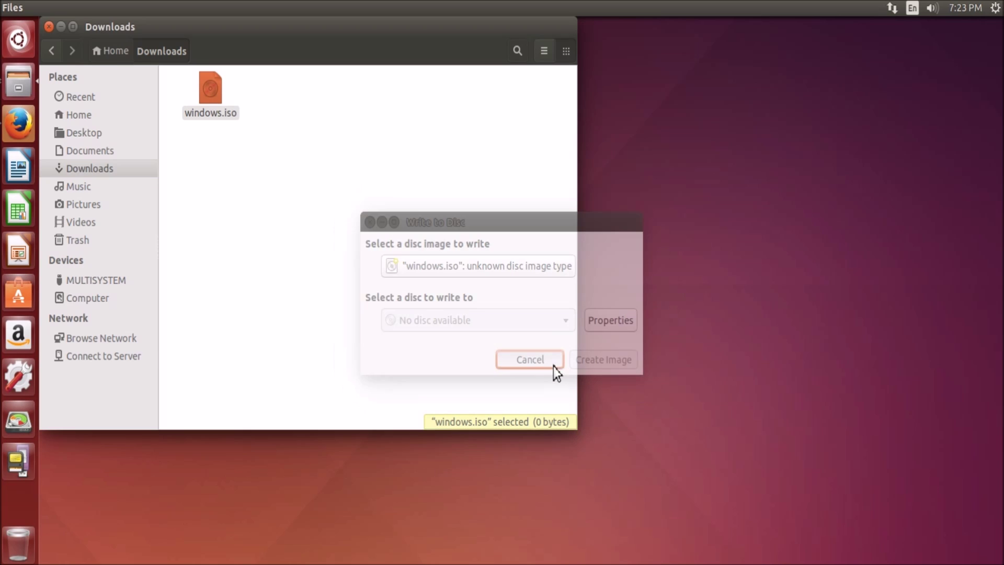
pyautogui.click(399, 252)
pyautogui.click(50, 28)
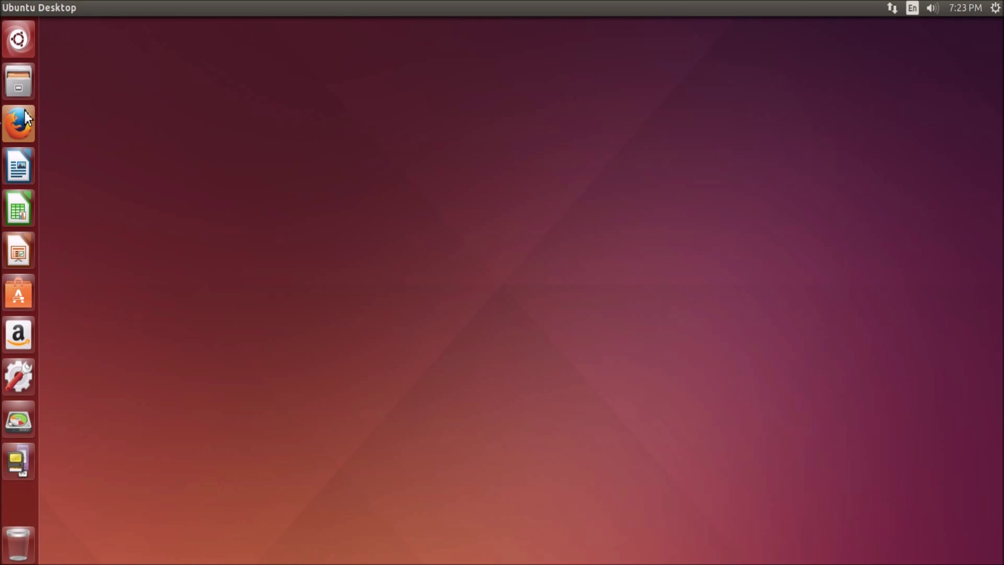
# Copy the 32bit wget download command from the Install Winusb tutorial in Firefox
pyautogui.click(23, 121)
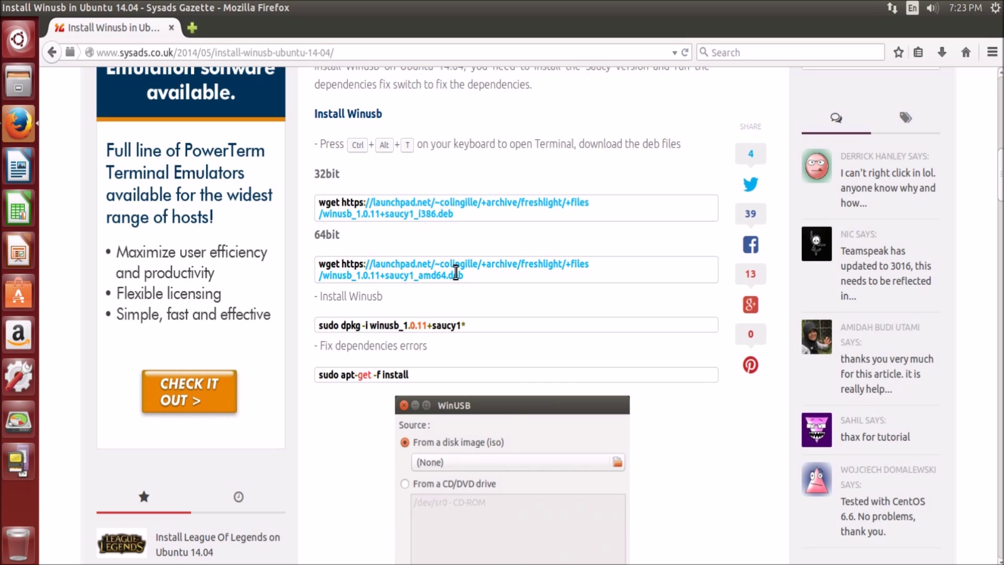
pyautogui.moveTo(463, 276); pyautogui.dragTo(322, 269)
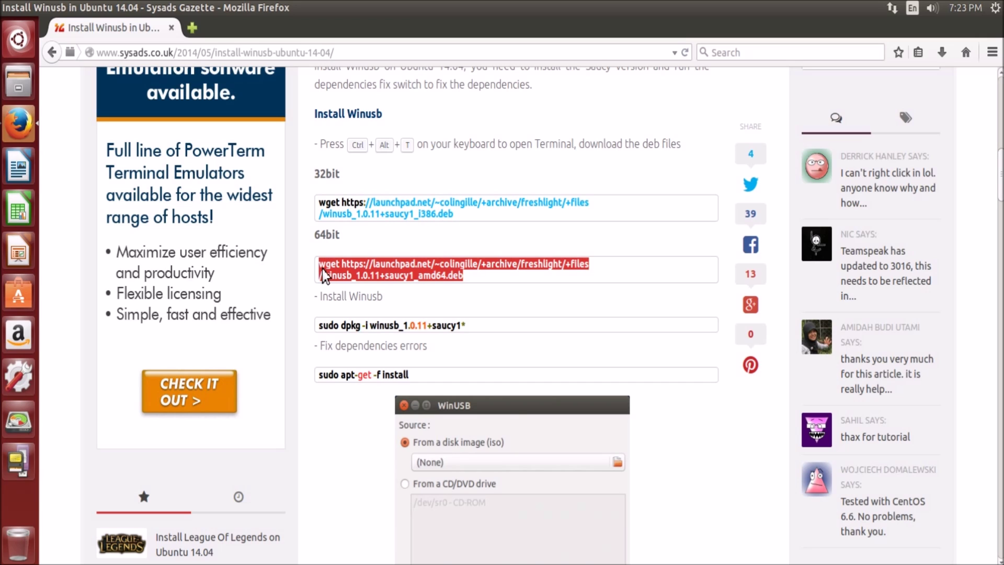
pyautogui.click(356, 275)
pyautogui.moveTo(459, 215); pyautogui.dragTo(321, 210)
pyautogui.rightClick(337, 213)
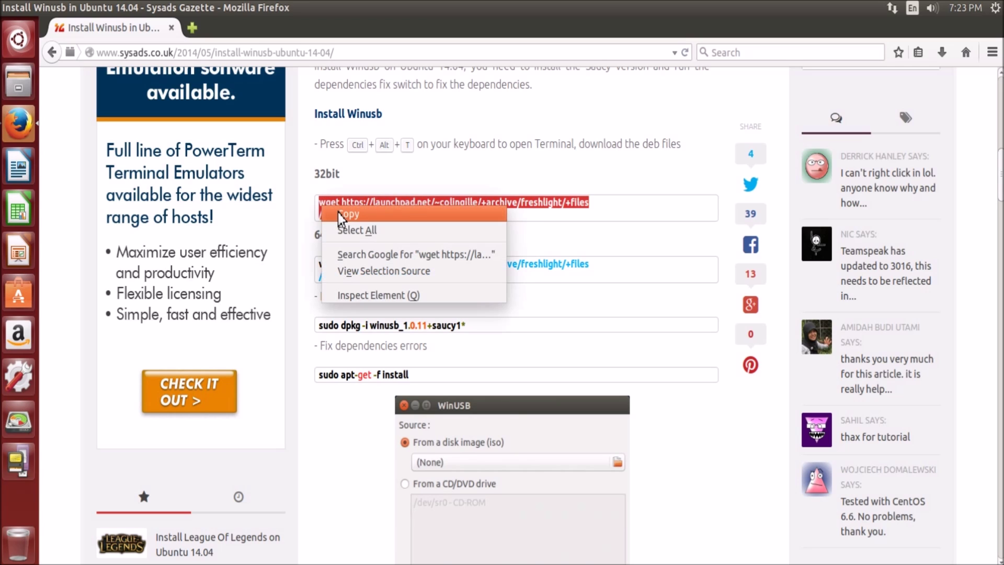
pyautogui.click(341, 214)
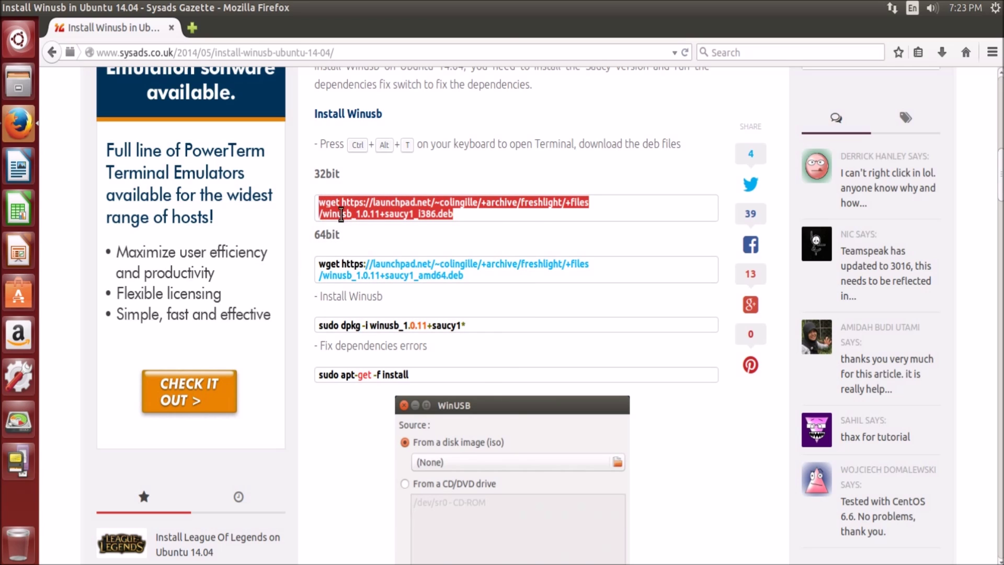
pyautogui.hotkey('ctrl', 'alt', 't')
# Paste and run the 32-bit wget command to download winusb_1.0.11+saucy1_i386.deb
pyautogui.rightClick(339, 211)
pyautogui.click(366, 302)
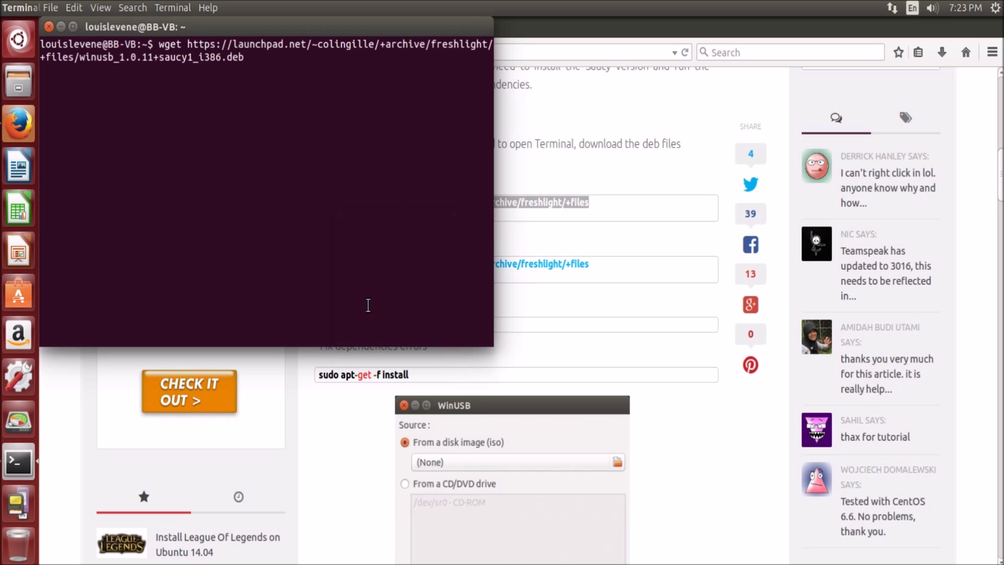
pyautogui.press('Return')
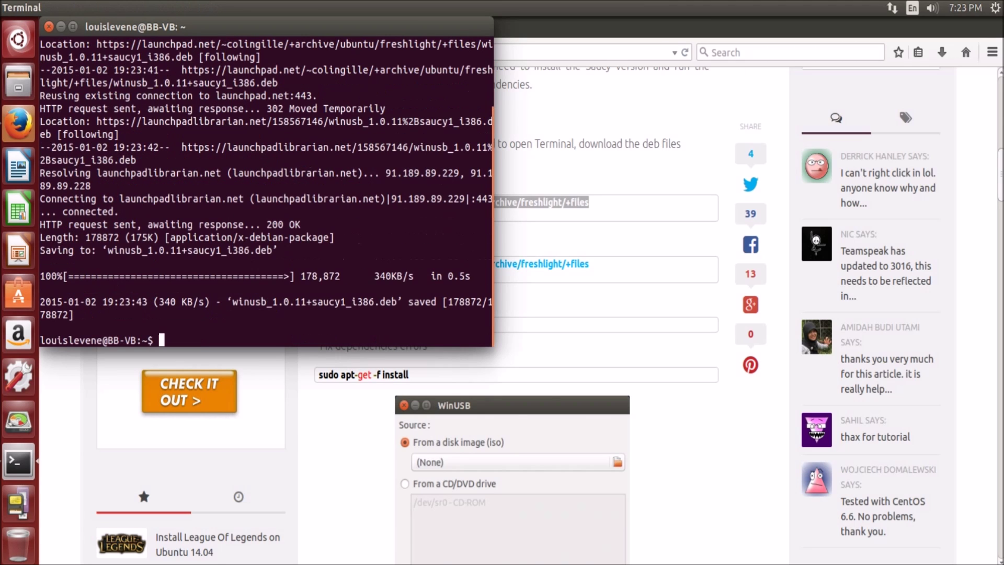
# Copy the sudo dpkg -i install command from the tutorial, run it in Terminal, and enter the password
pyautogui.click(619, 297)
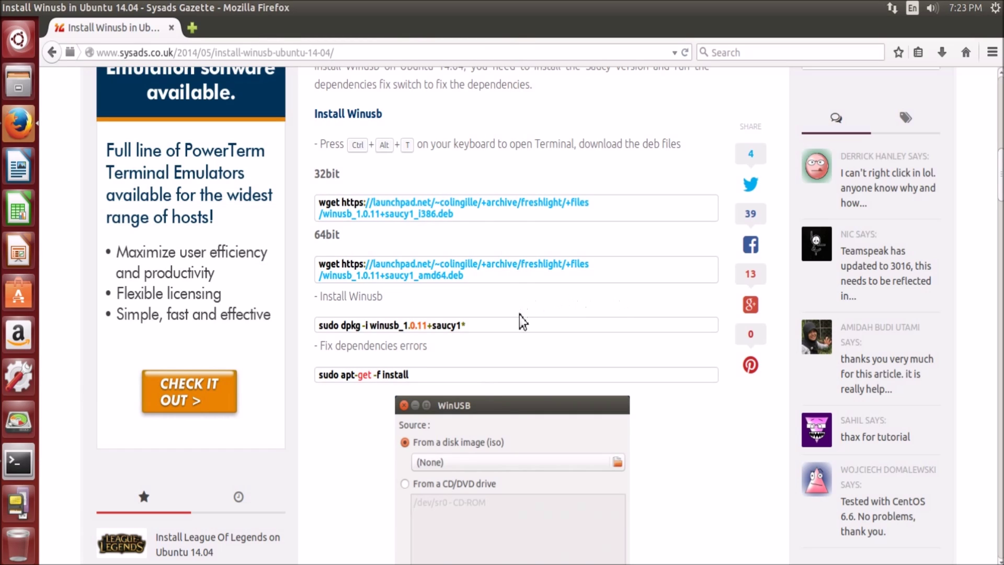
pyautogui.moveTo(481, 328); pyautogui.dragTo(318, 326)
pyautogui.rightClick(331, 328)
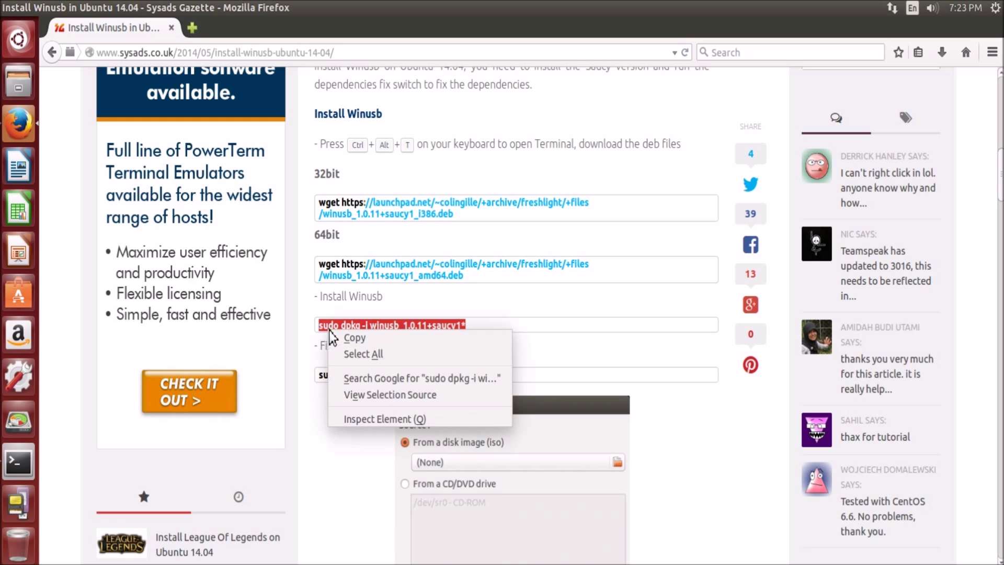
pyautogui.click(350, 339)
pyautogui.click(19, 464)
pyautogui.rightClick(299, 330)
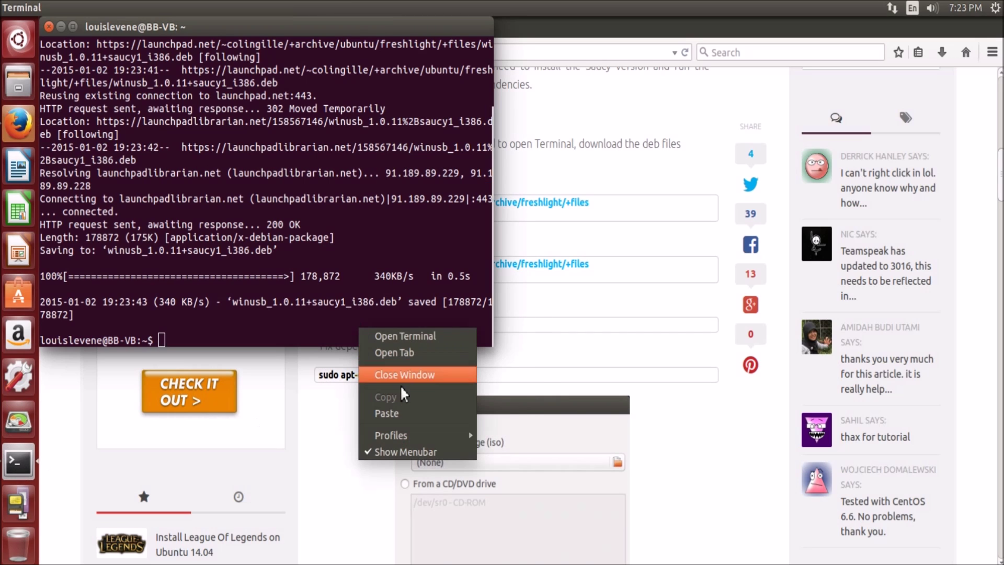
pyautogui.click(411, 412)
pyautogui.press('Return')
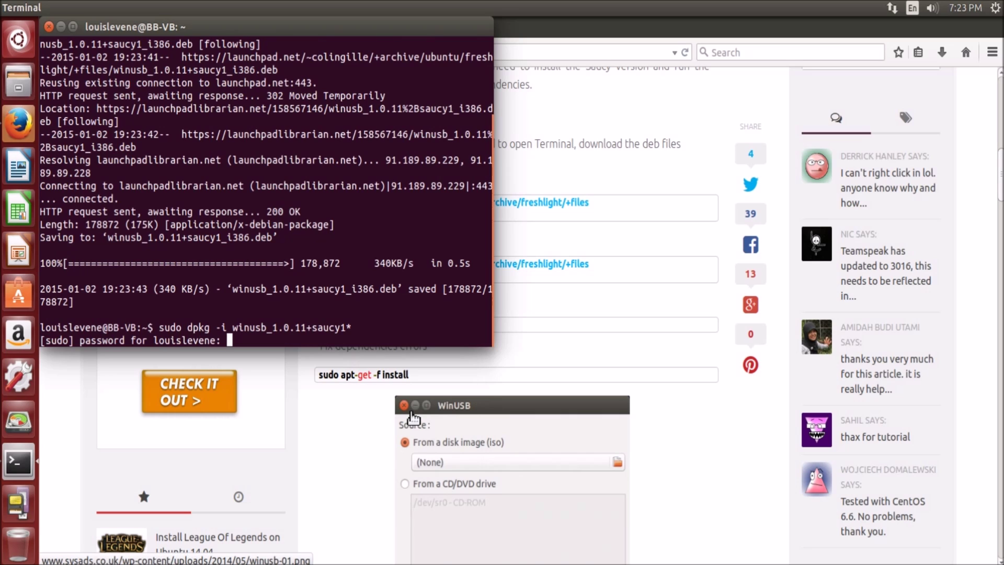
pyautogui.press('Return')
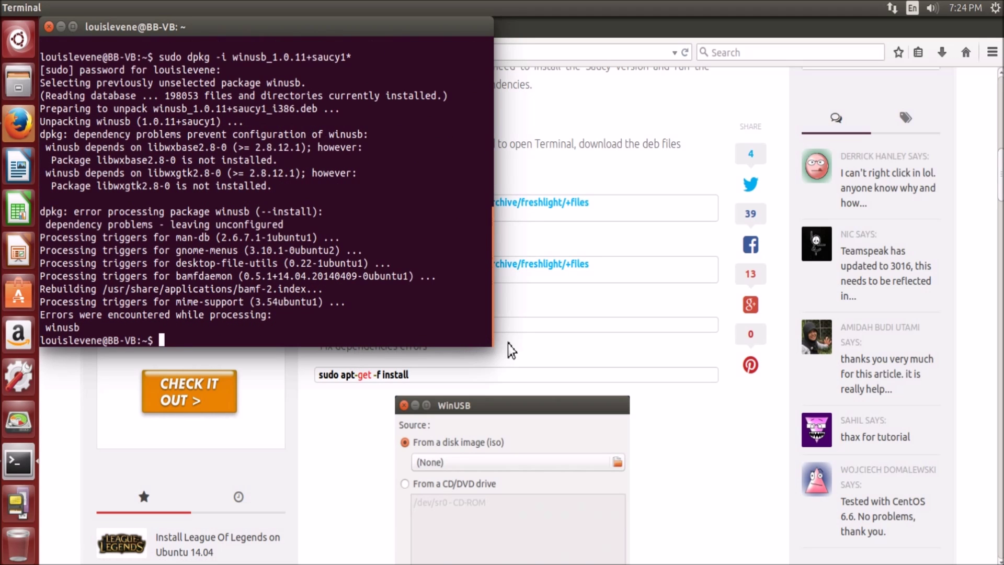
# Copy the 'sudo apt-get -f install' command from the tutorial page
pyautogui.click(462, 371)
pyautogui.moveTo(413, 383); pyautogui.dragTo(319, 378)
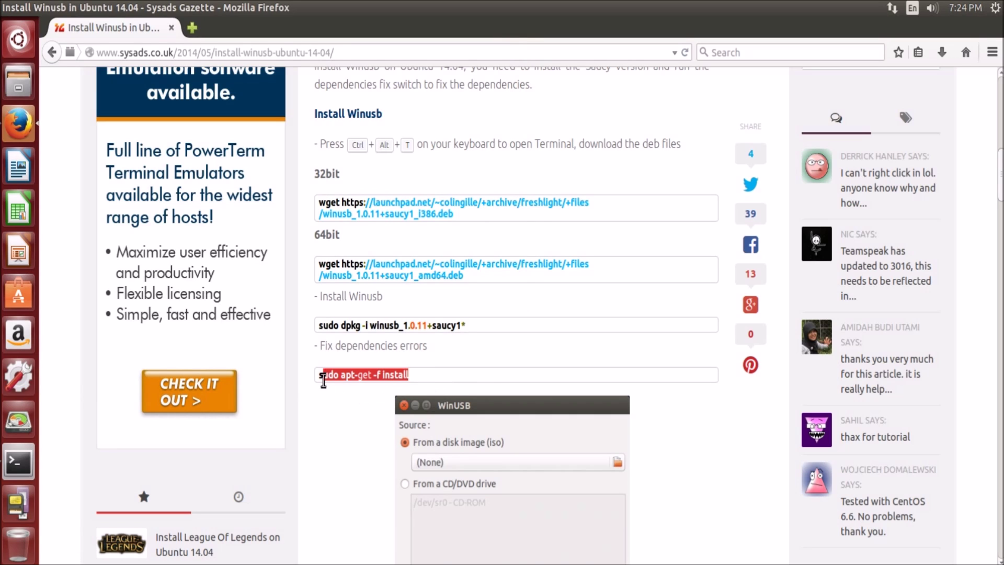
pyautogui.rightClick(366, 378)
pyautogui.click(381, 387)
# Run it in Terminal, answer y to install libwxbase2.8-0 and libwxgtk2.8-0, then close Terminal
pyautogui.click(9, 470)
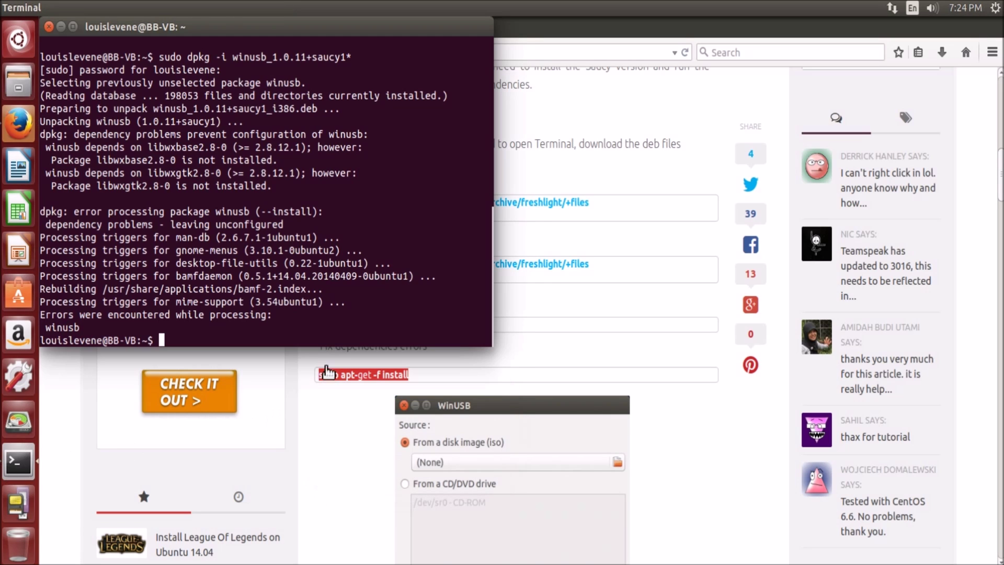
pyautogui.rightClick(354, 294)
pyautogui.click(379, 377)
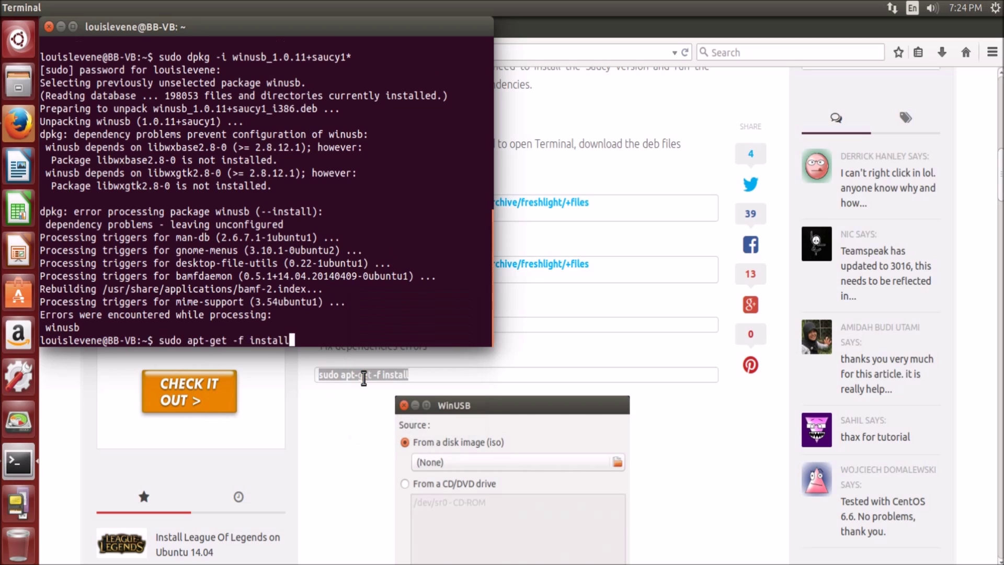
pyautogui.press('Return')
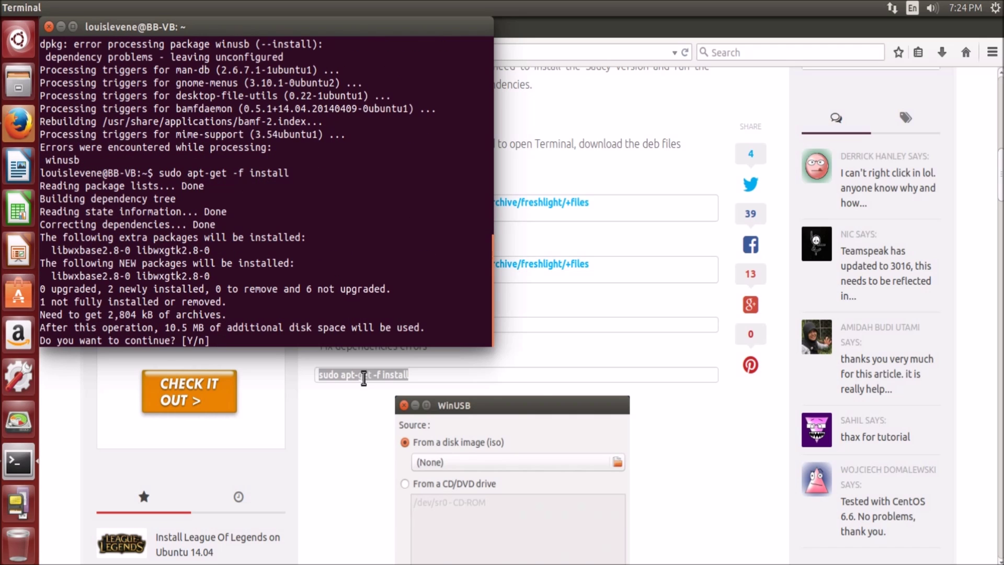
pyautogui.write('y')
pyautogui.press('Return')
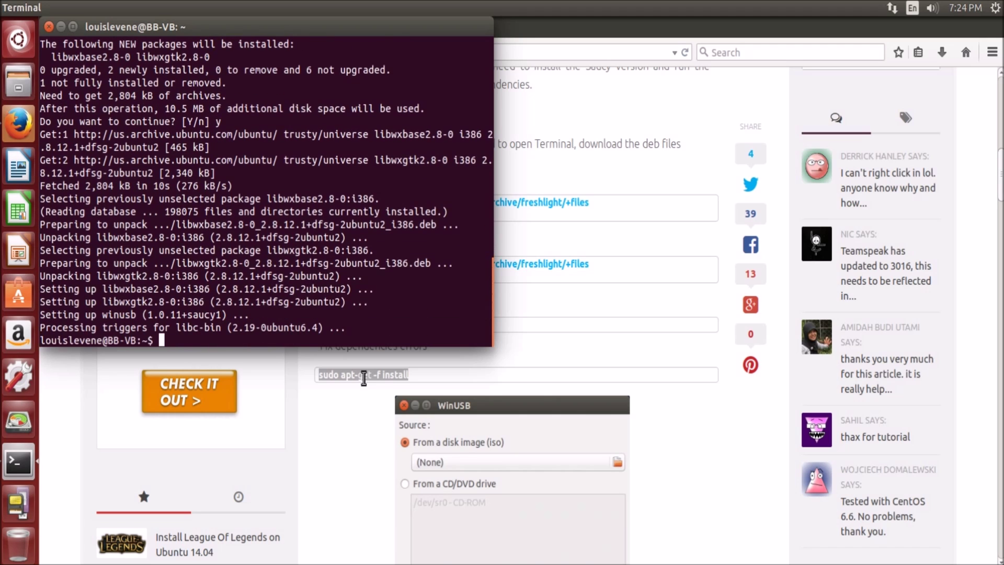
pyautogui.click(51, 28)
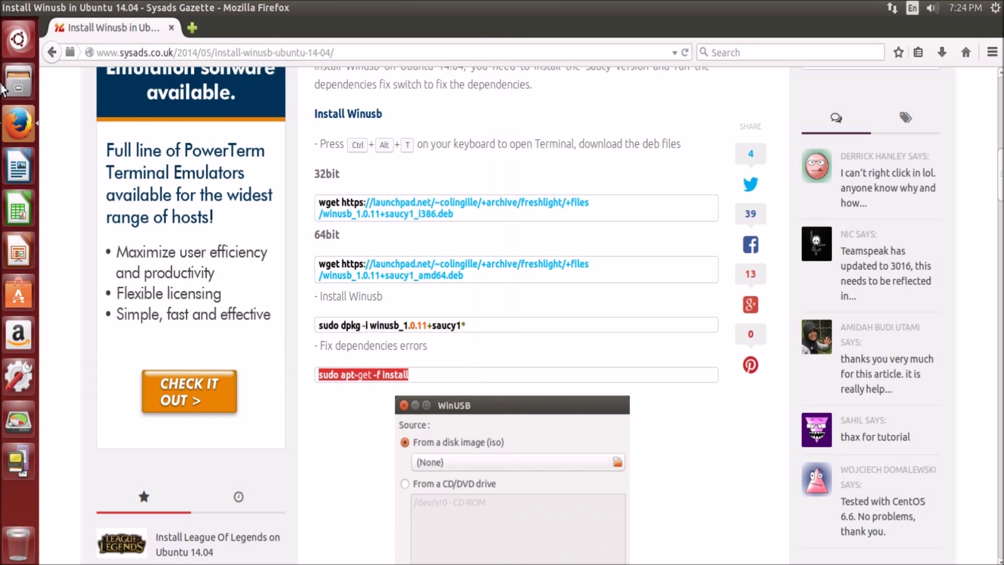
# Search for 'win' and launch WinUSB
pyautogui.click(20, 55)
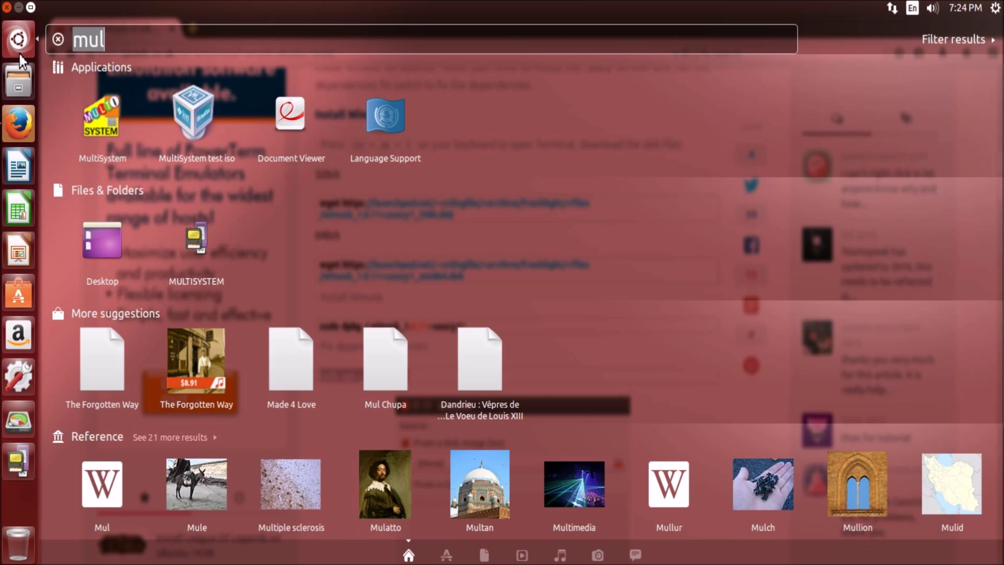
pyautogui.write('win')
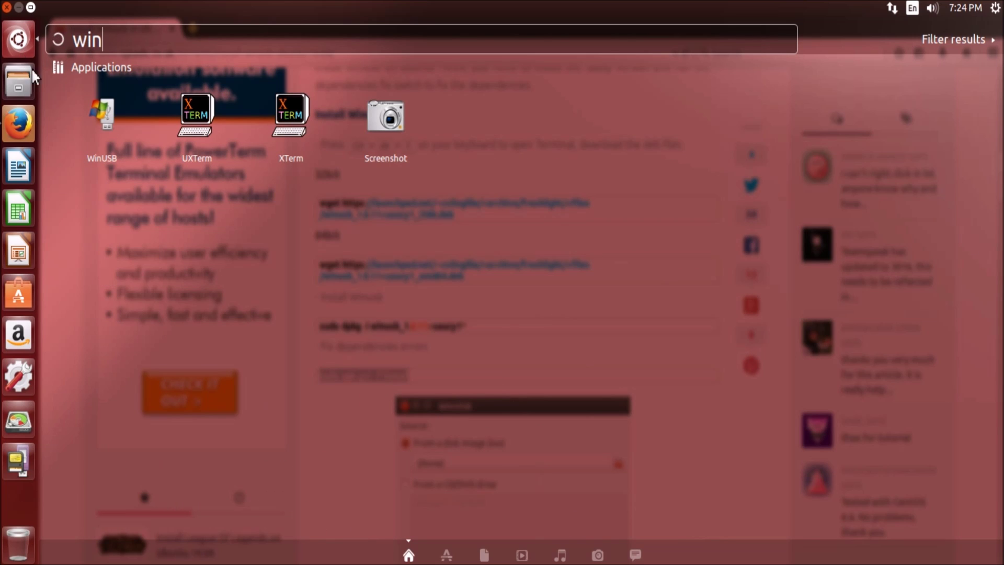
pyautogui.click(105, 121)
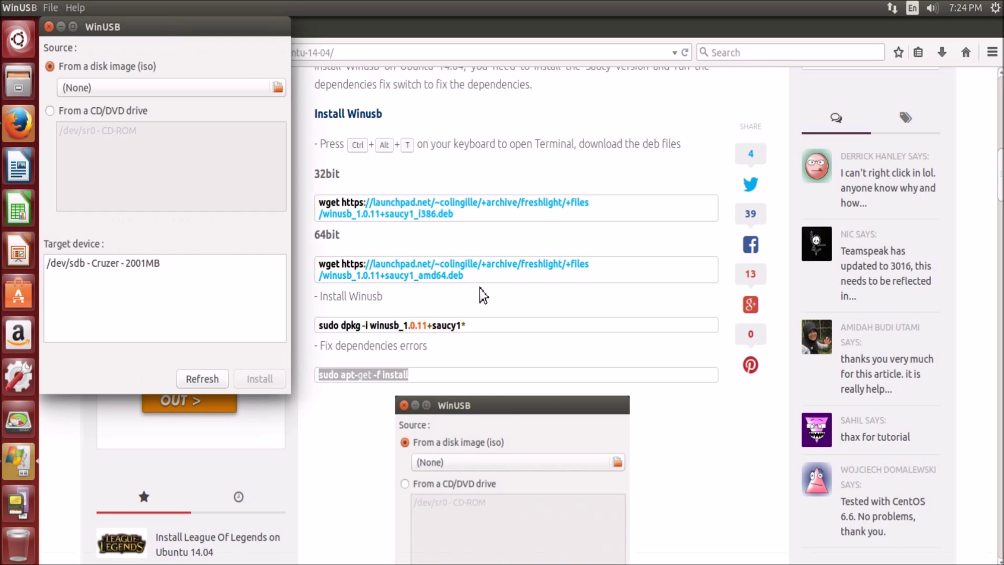
# Choose windows.iso from the Downloads folder as the source image
pyautogui.scroll(-1, 391, 211)
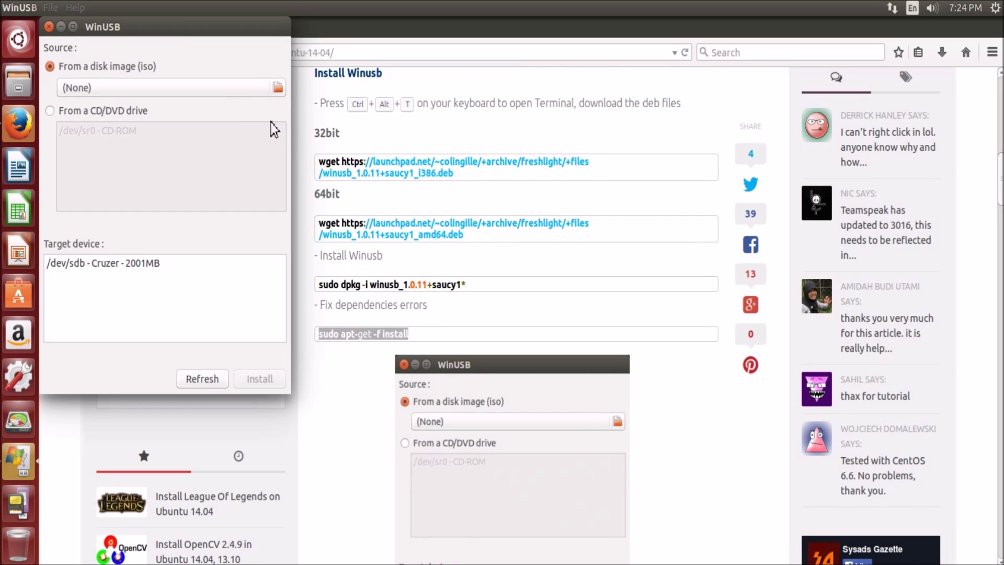
pyautogui.click(231, 93)
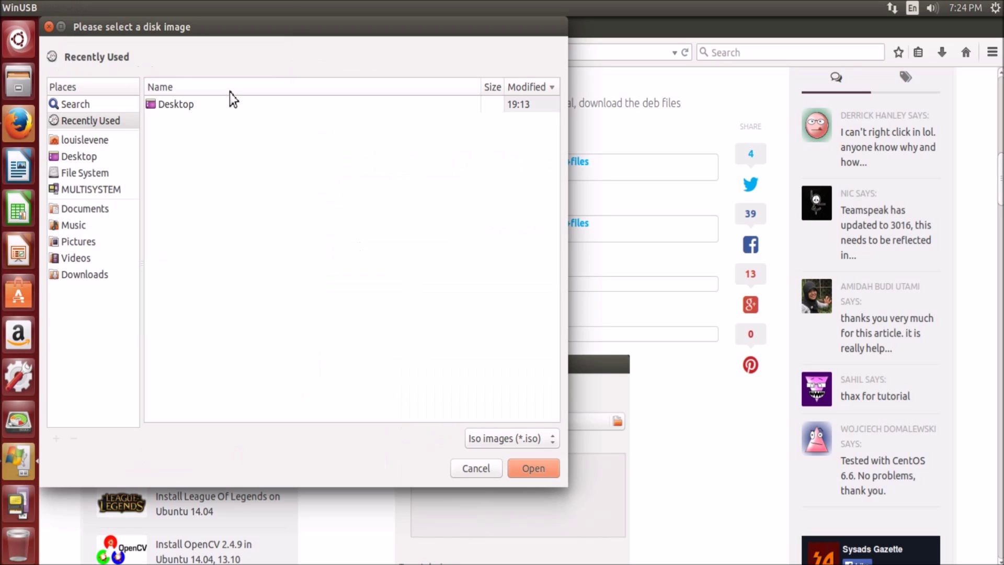
pyautogui.click(94, 209)
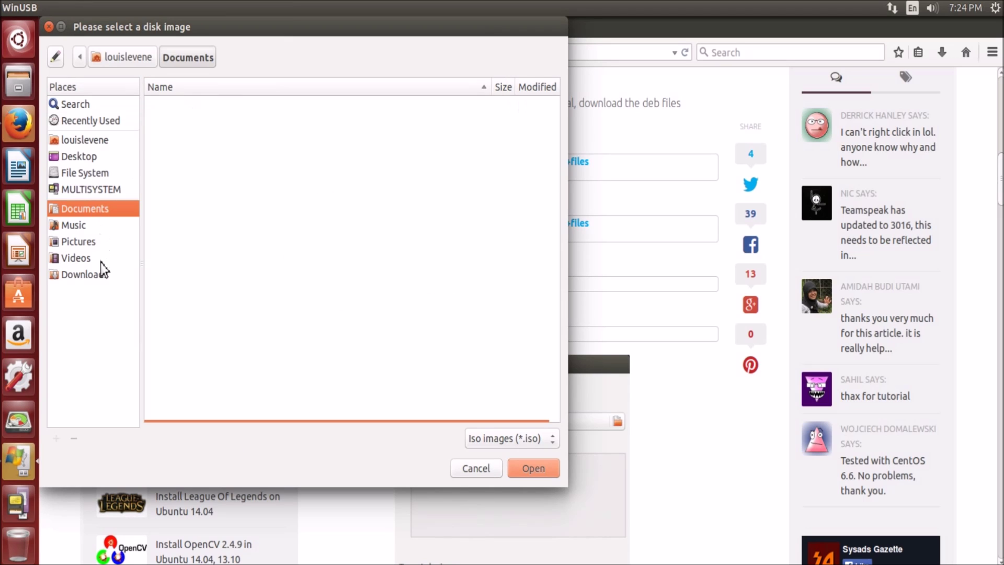
pyautogui.click(85, 278)
pyautogui.click(190, 114)
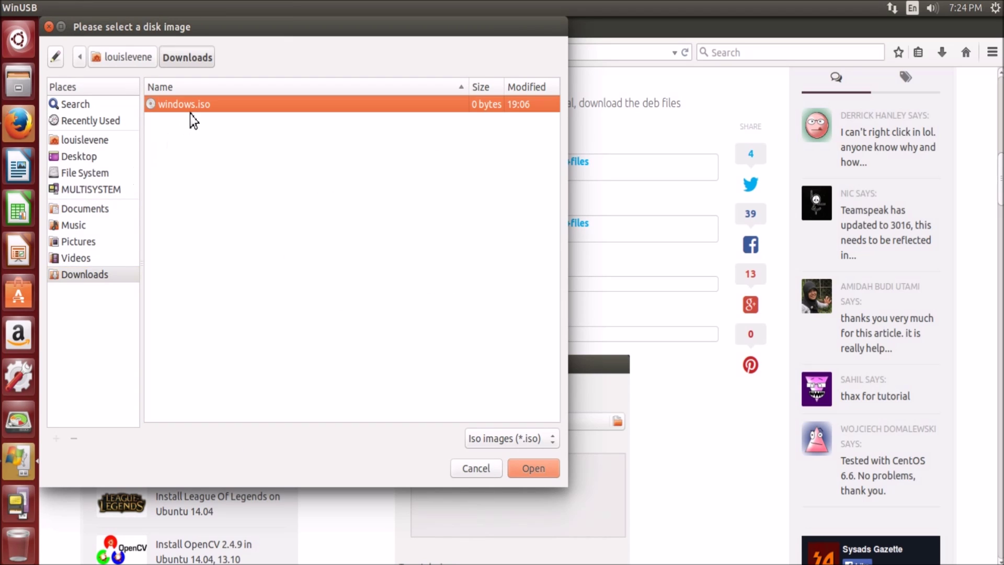
pyautogui.click(538, 471)
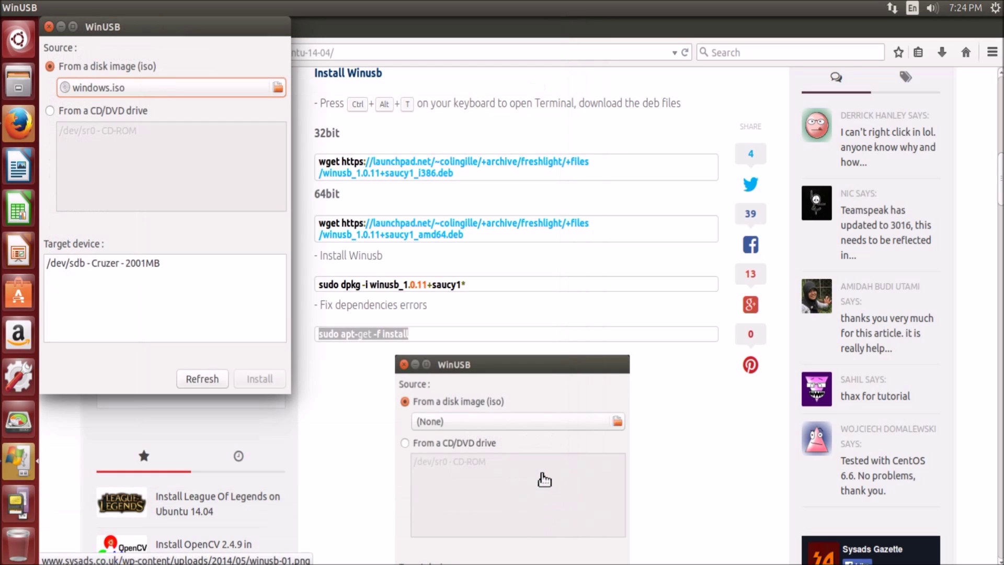
# Target the 2001MB Cruzer drive, start the install, and authorize it with the administrator password
pyautogui.click(146, 266)
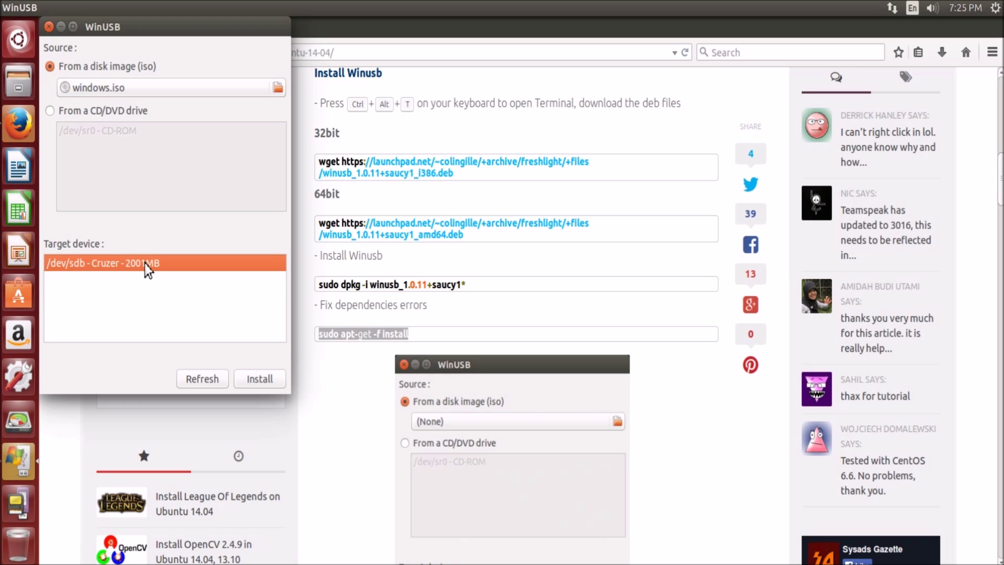
pyautogui.click(273, 385)
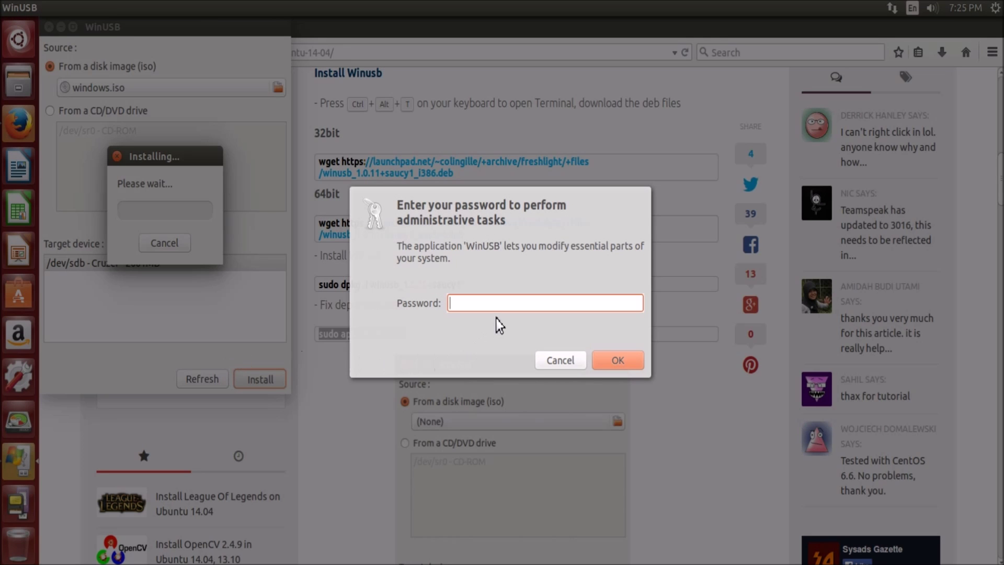
pyautogui.write('******')
pyautogui.press('Return')
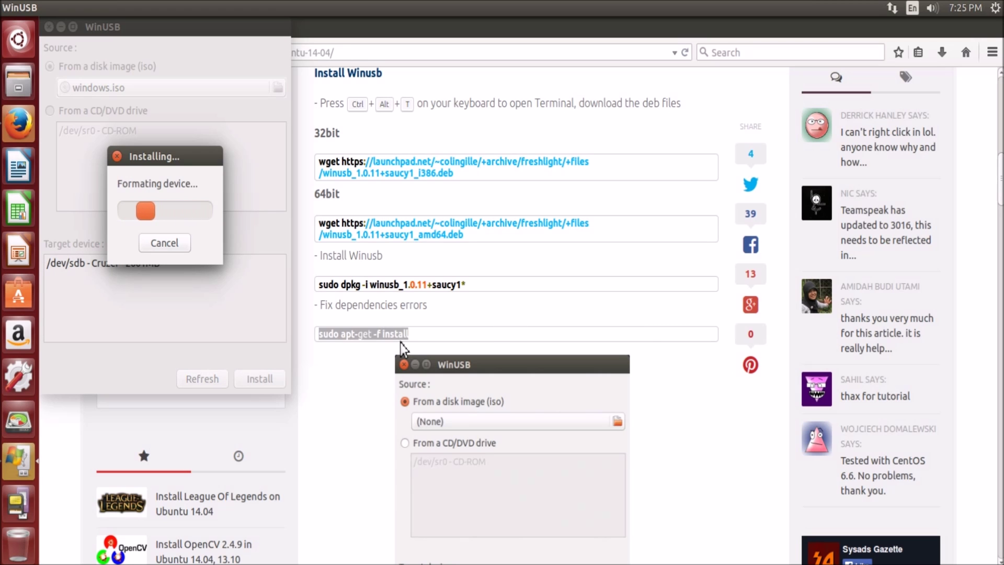
pyautogui.scroll(-8, 401, 344)
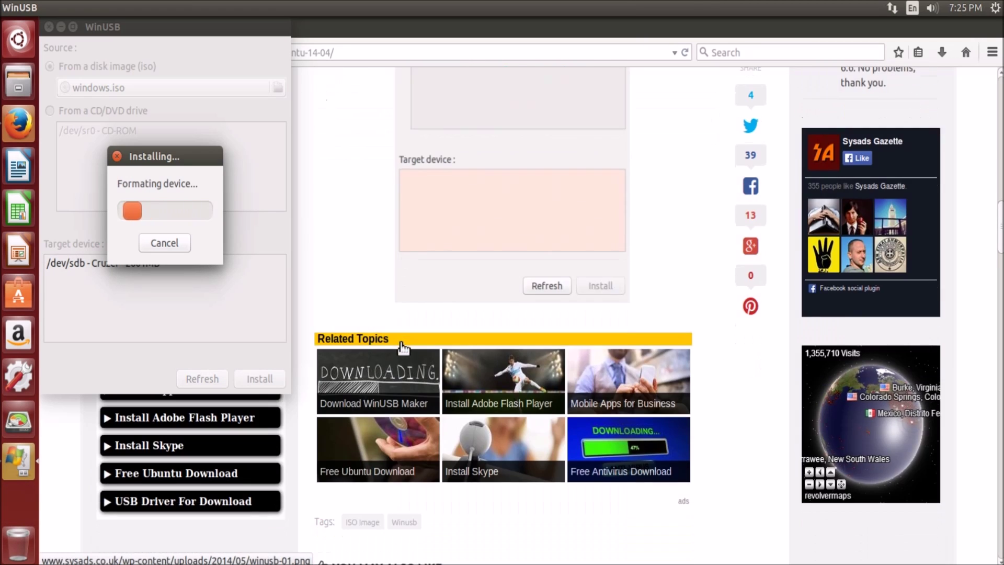
pyautogui.scroll(4, 397, 353)
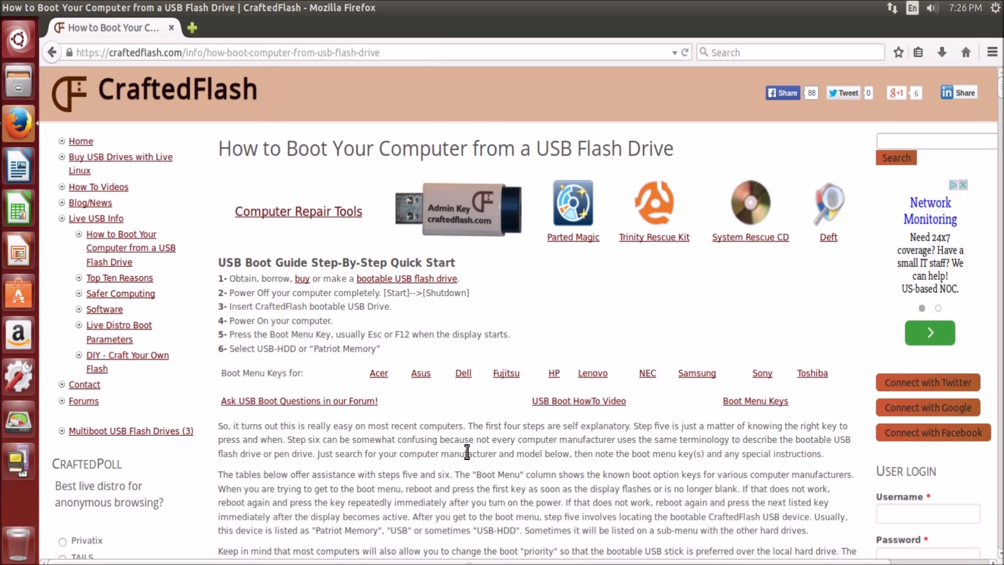
# Scroll through the CraftedFlash boot reference table and highlight the Asus notebook models
pyautogui.scroll(-12, 467, 451)
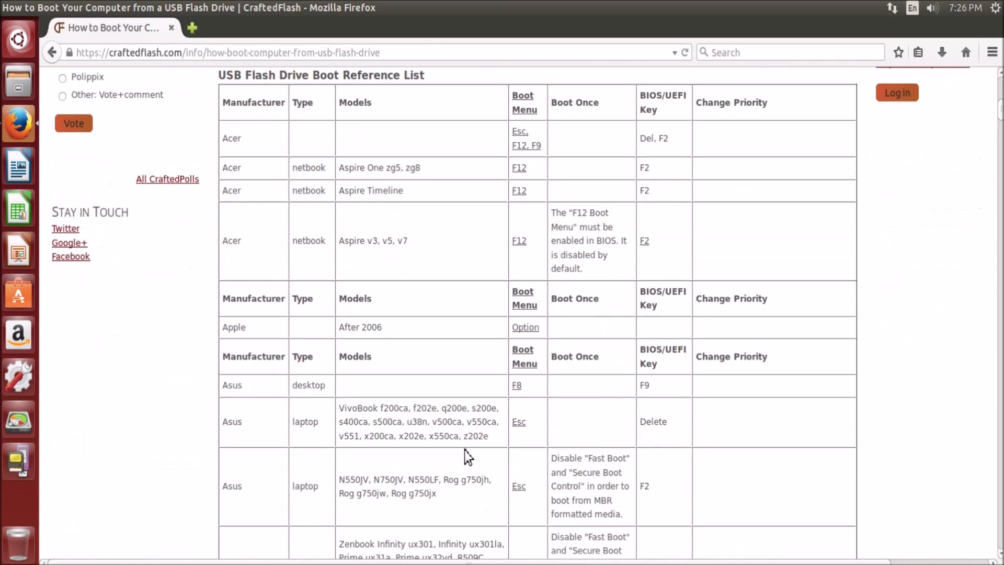
pyautogui.scroll(-8, 464, 267)
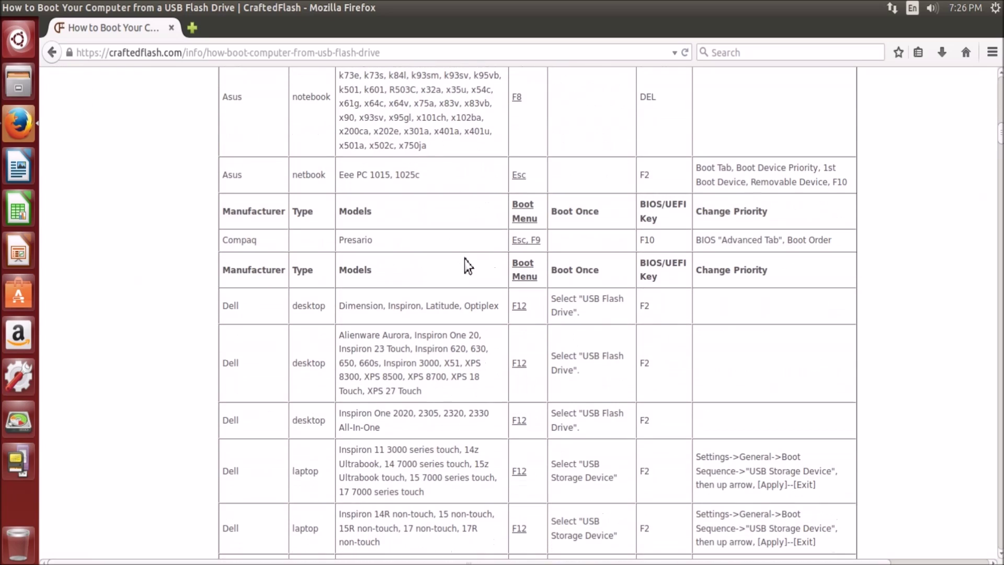
pyautogui.scroll(10, 468, 265)
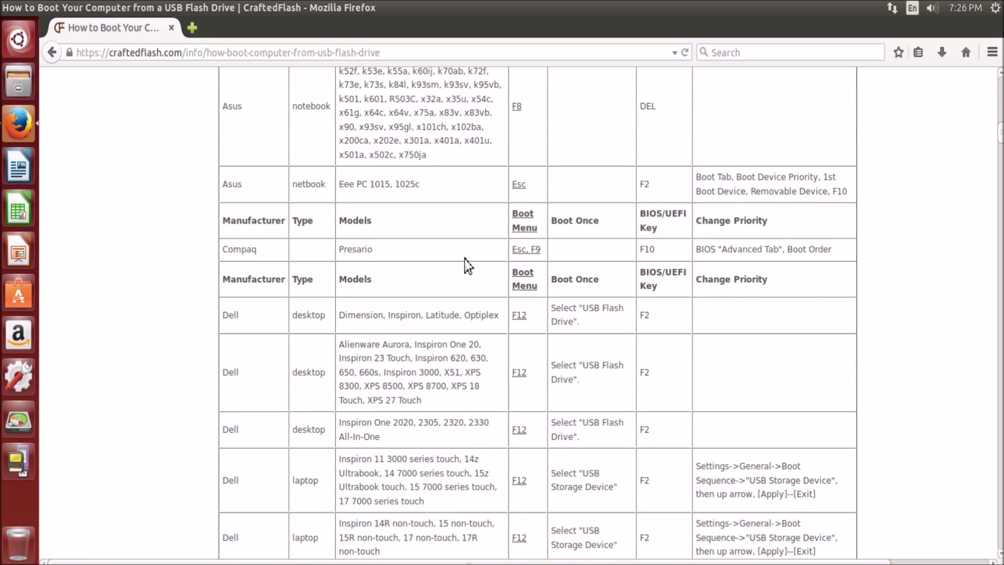
pyautogui.scroll(10, 464, 259)
pyautogui.scroll(-7, 464, 259)
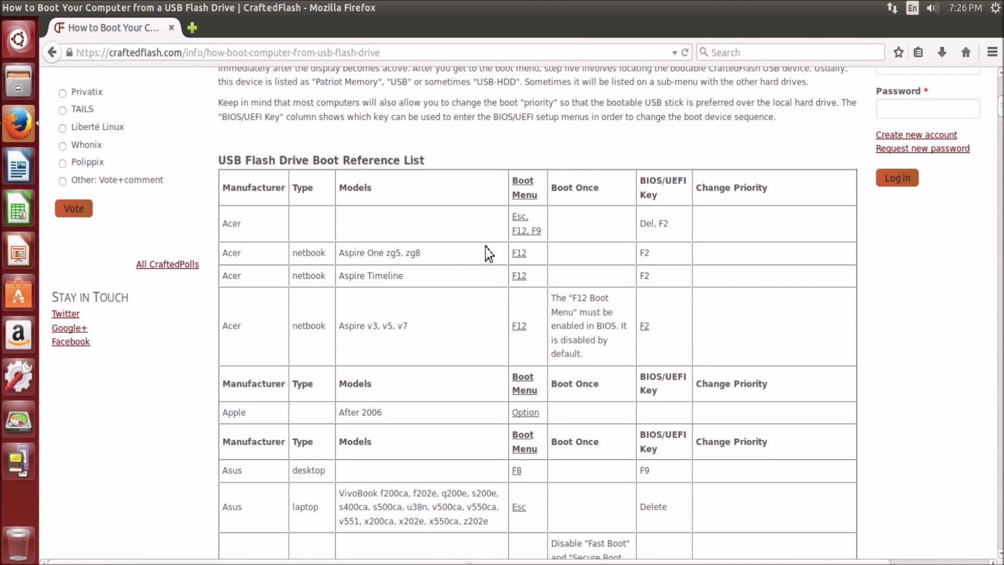
pyautogui.scroll(-3, 485, 246)
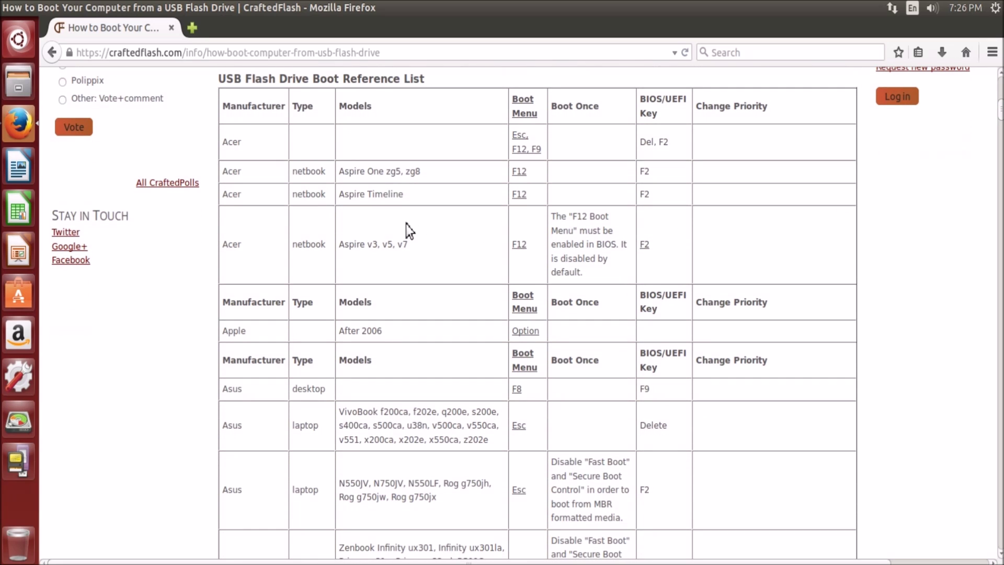
pyautogui.scroll(-13, 260, 138)
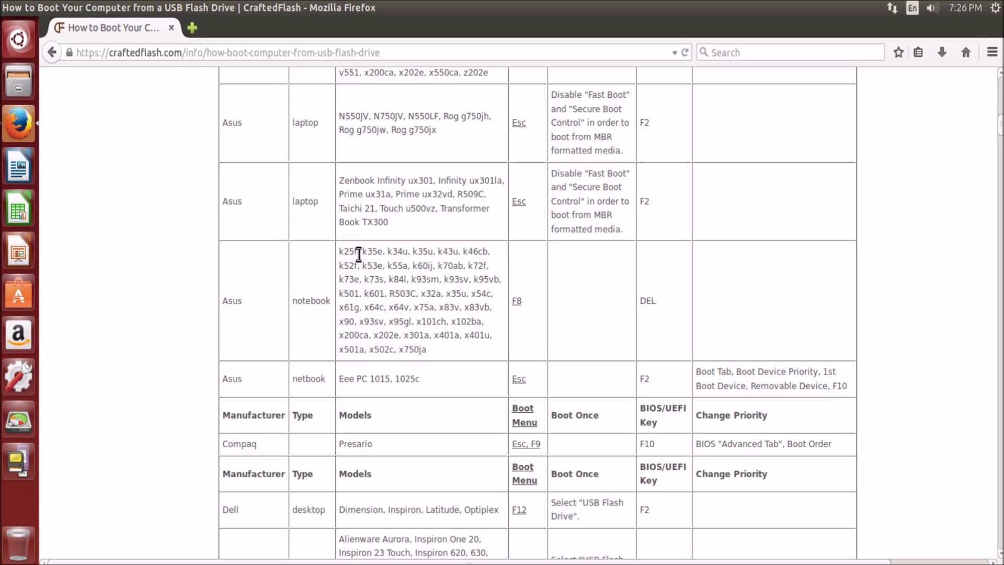
pyautogui.moveTo(253, 291); pyautogui.dragTo(528, 332)
pyautogui.click(500, 345)
# Highlight the F8 boot key for Asus notebooks, then read down to the HP and Lenovo rows
pyautogui.scroll(12, 503, 340)
pyautogui.scroll(-11, 526, 335)
pyautogui.moveTo(521, 307); pyautogui.dragTo(512, 306)
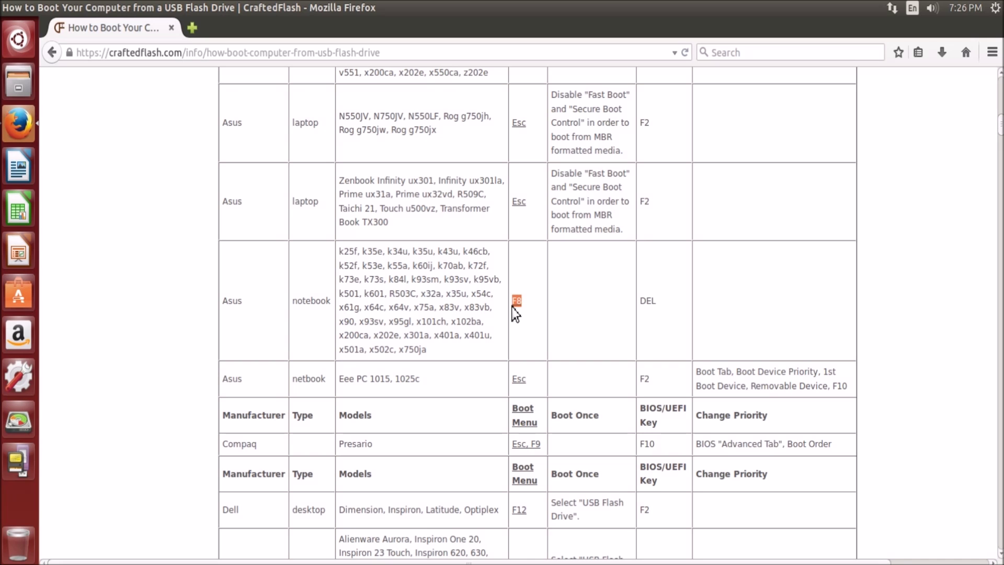
pyautogui.rightClick(473, 293)
pyautogui.click(348, 302)
pyautogui.scroll(9, 349, 311)
pyautogui.scroll(14, 349, 310)
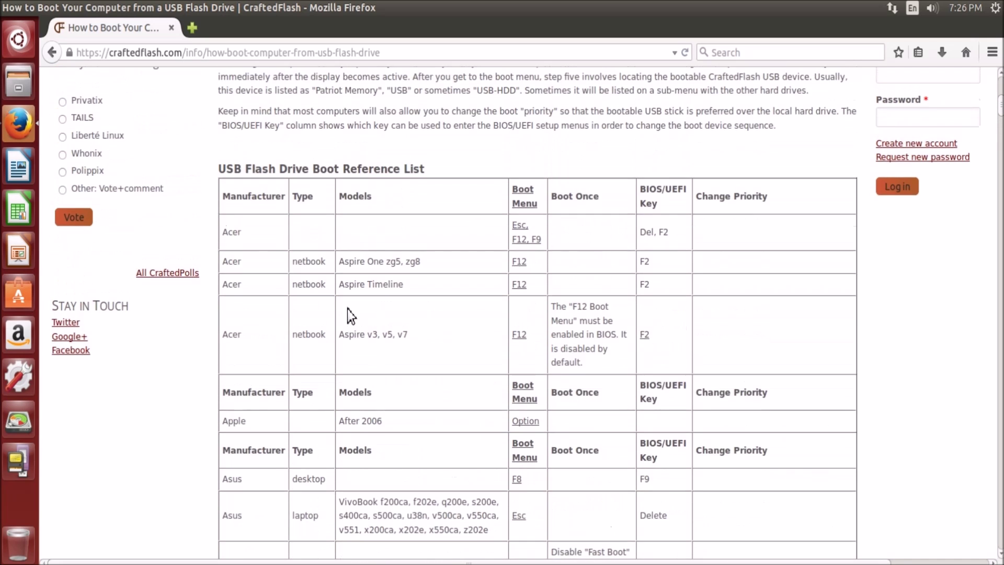
pyautogui.scroll(-20, 473, 273)
pyautogui.scroll(-20, 477, 274)
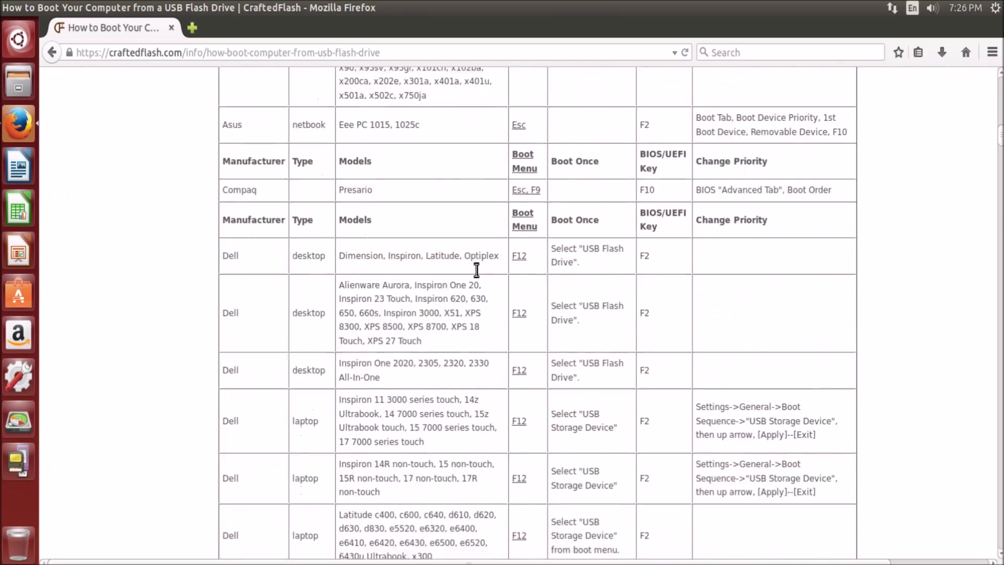
# Search Google for 'how to access boot device list'
pyautogui.scroll(-11, 541, 360)
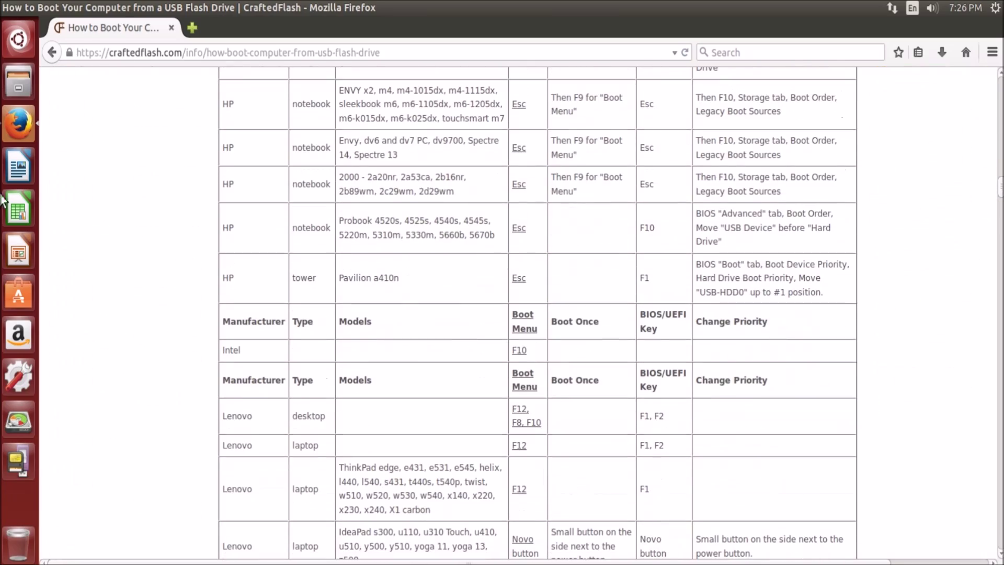
pyautogui.click(250, 52)
pyautogui.click(716, 49)
pyautogui.write('how to a')
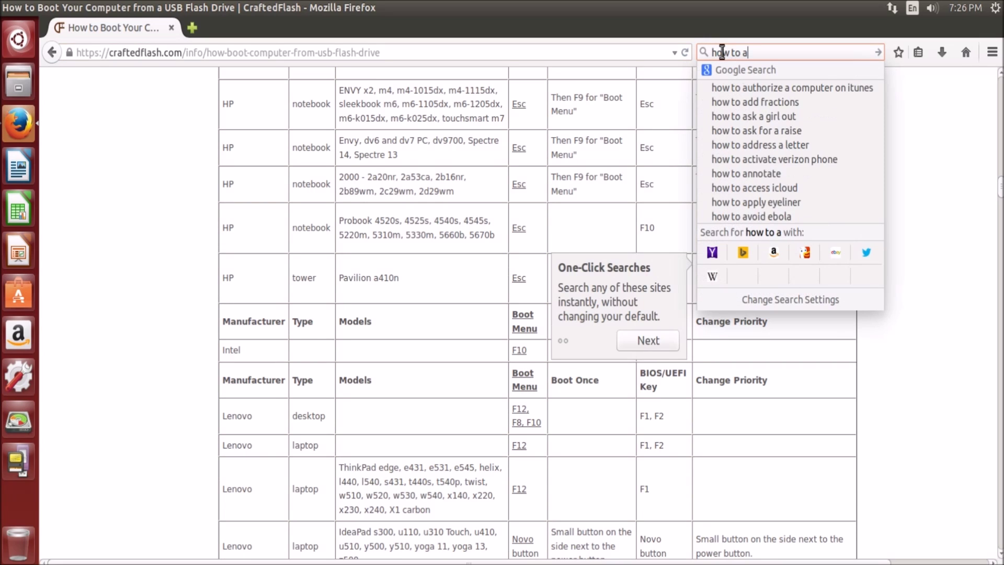
pyautogui.write('ccess boot deb')
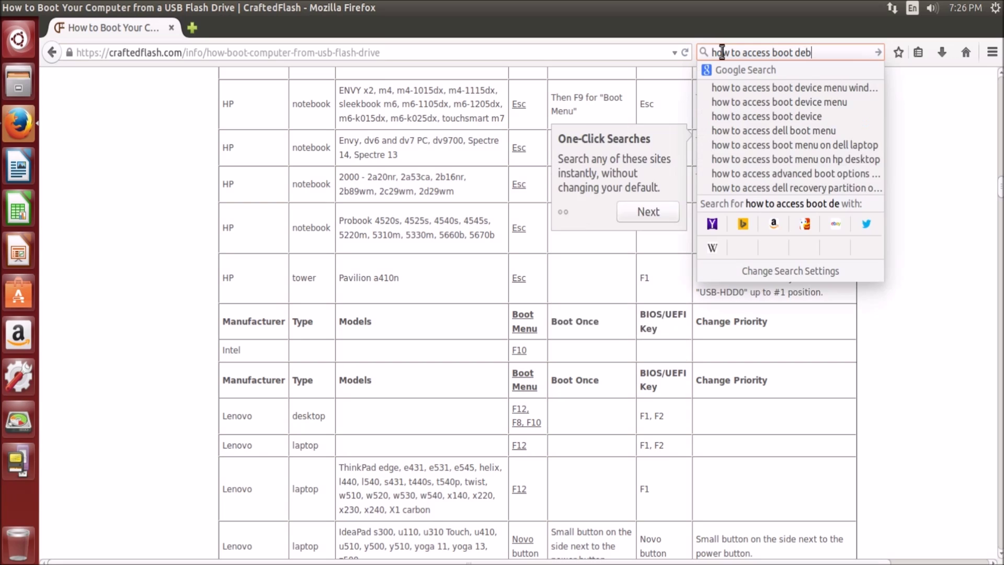
pyautogui.press('BackSpace')
pyautogui.write('vice list')
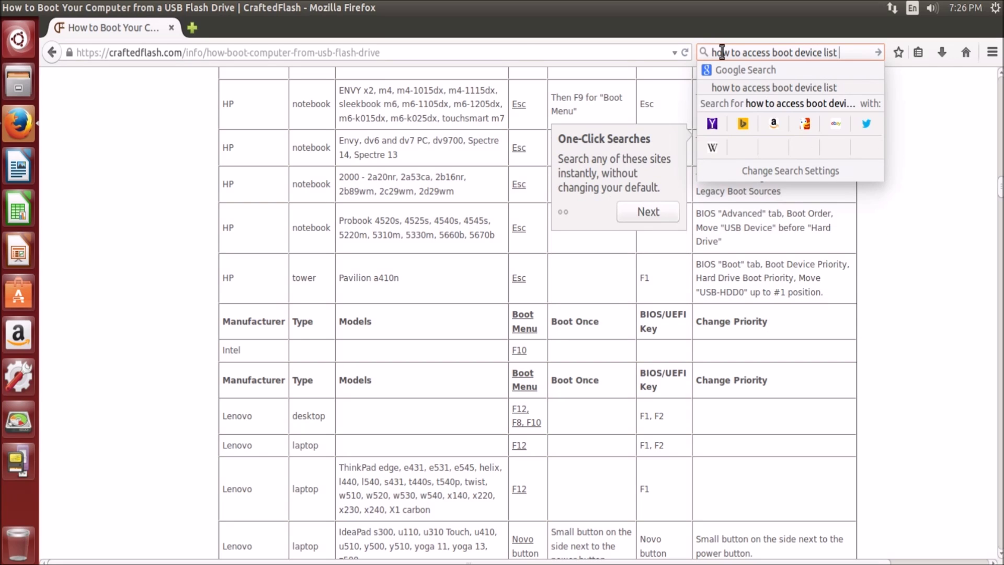
pyautogui.press('Return')
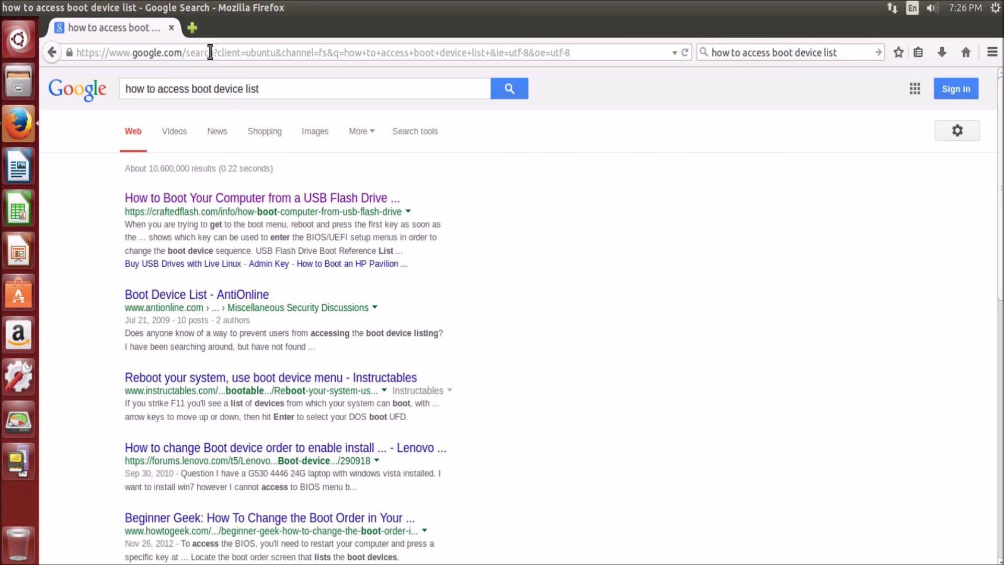
# Close the results tab and Firefox, then bring up Ubuntu's shut-down options
pyautogui.click(195, 31)
pyautogui.click(174, 31)
pyautogui.click(174, 29)
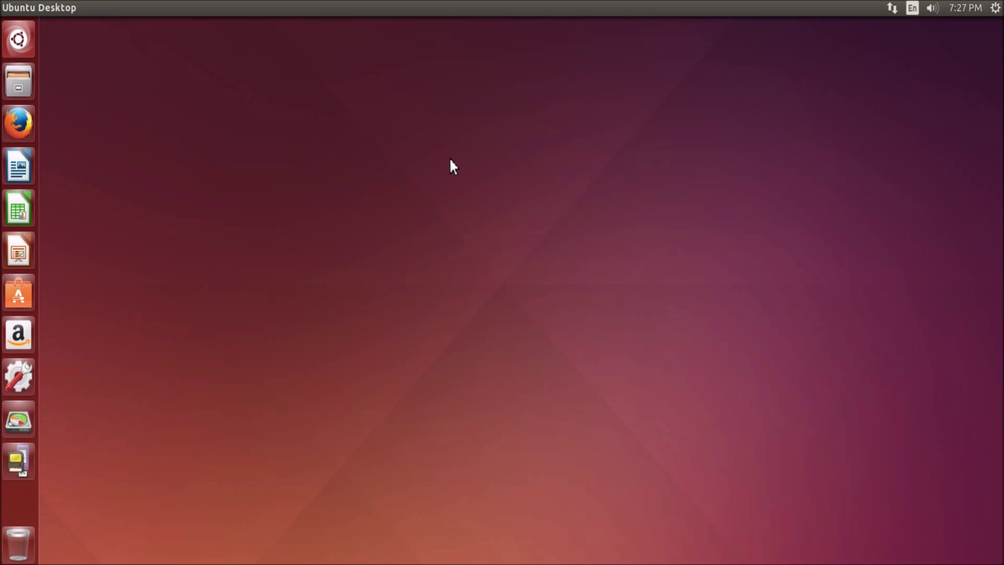
pyautogui.click(995, 8)
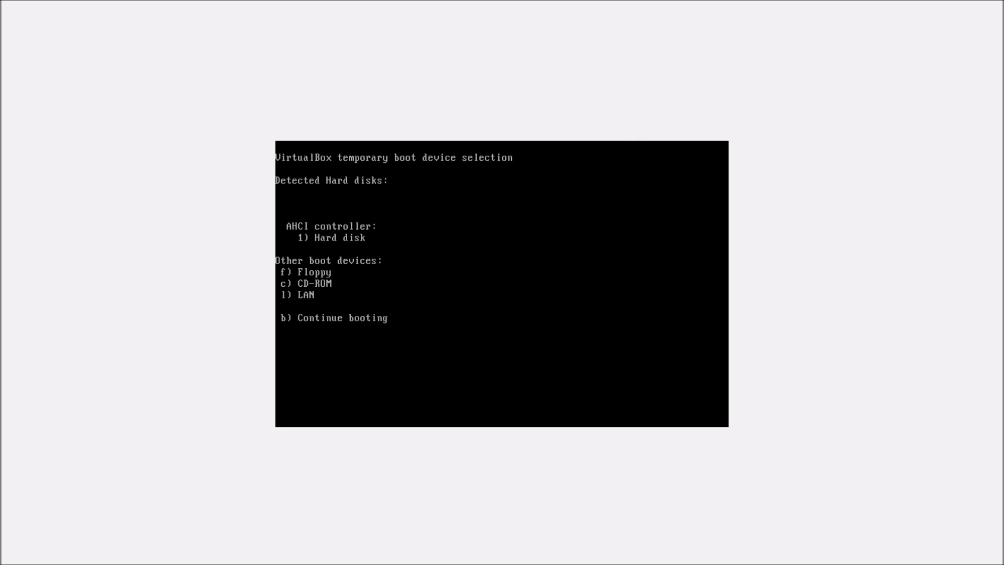
# Pick CD-ROM at the VirtualBox boot menu and boot from the Windows disc
pyautogui.press('c')
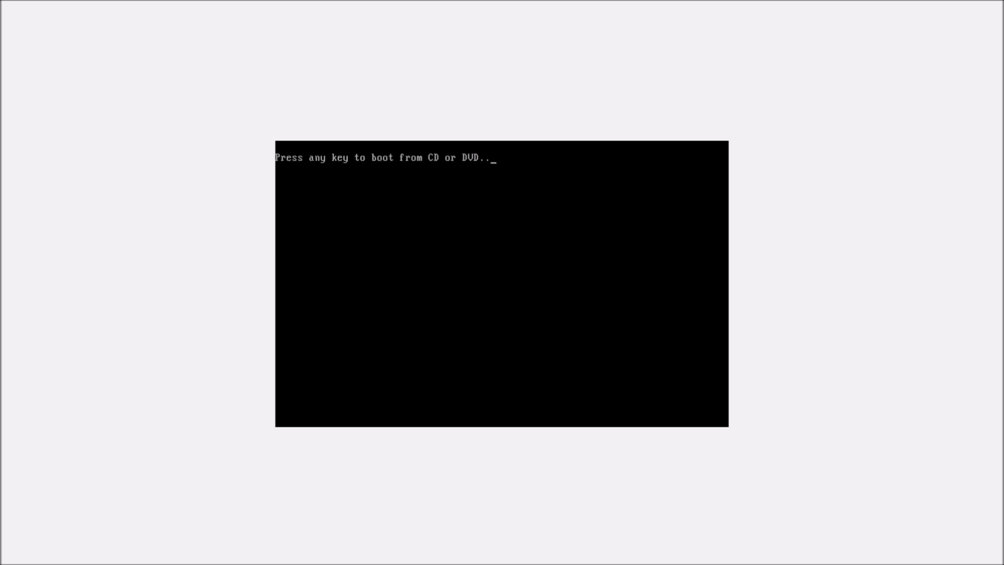
pyautogui.press('Return')
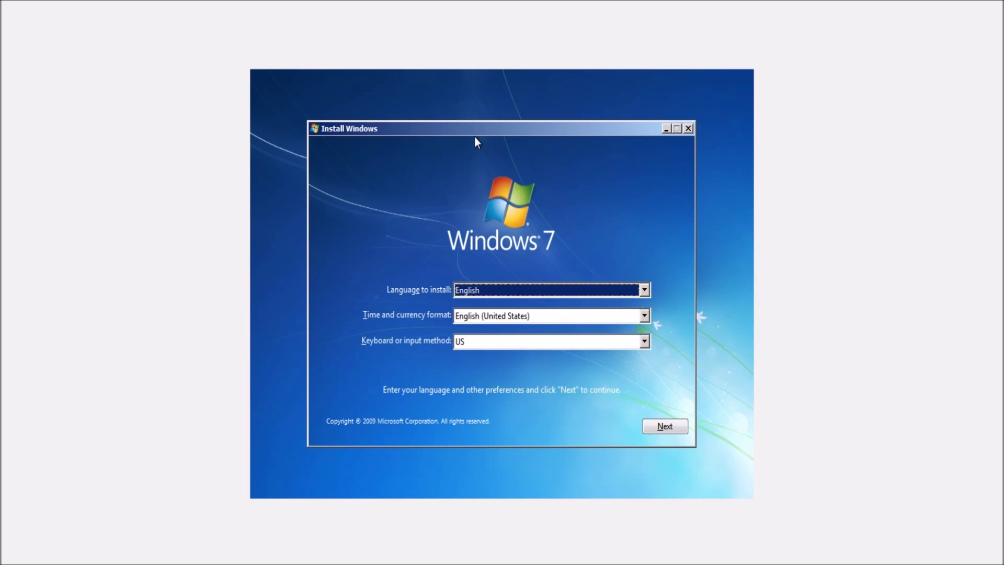
# Continue past the English language screen and select Windows 7 Ultimate (x86)
pyautogui.click(673, 425)
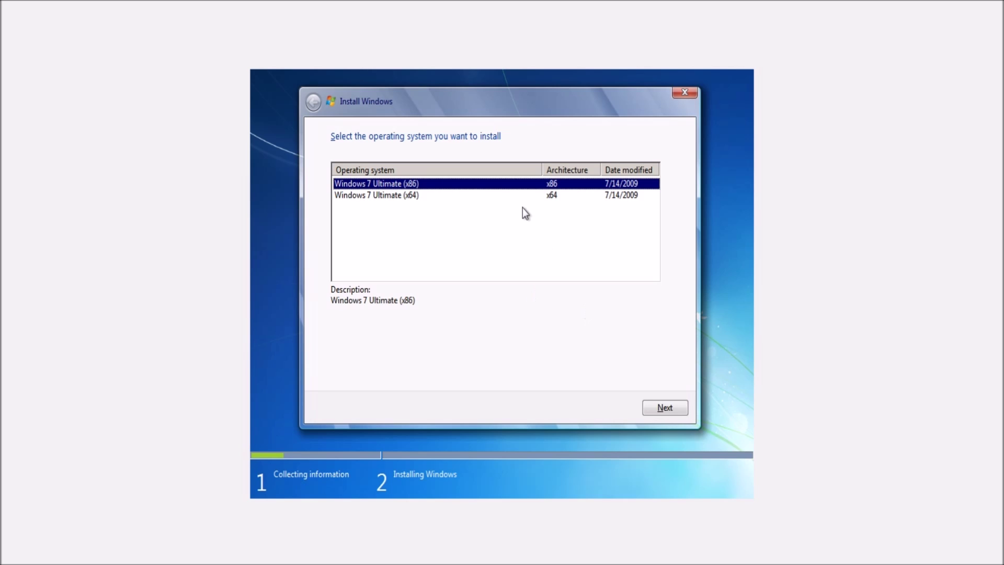
pyautogui.click(532, 196)
pyautogui.click(534, 183)
pyautogui.click(541, 205)
pyautogui.click(536, 195)
pyautogui.click(537, 184)
# Accept the license terms and continue to the installation type choice
pyautogui.click(677, 405)
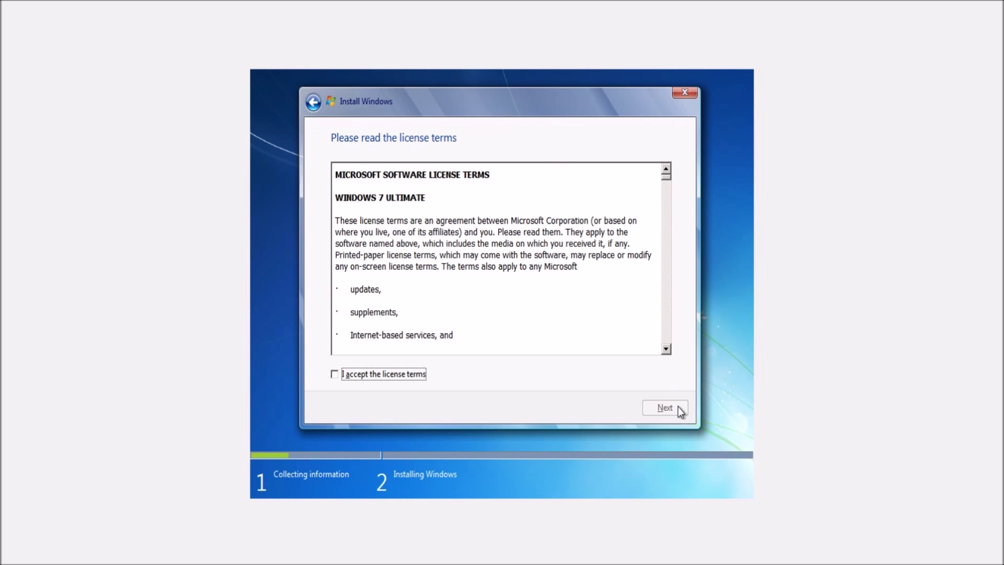
pyautogui.click(401, 376)
pyautogui.click(677, 413)
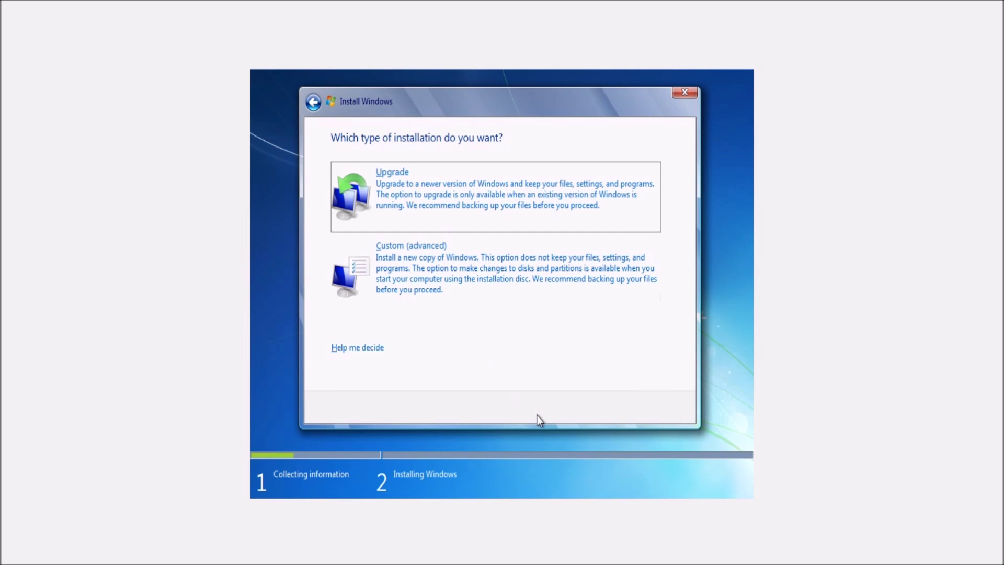
# Choose a Custom install and compare Disk 0 Partitions 1 and 2
pyautogui.click(441, 250)
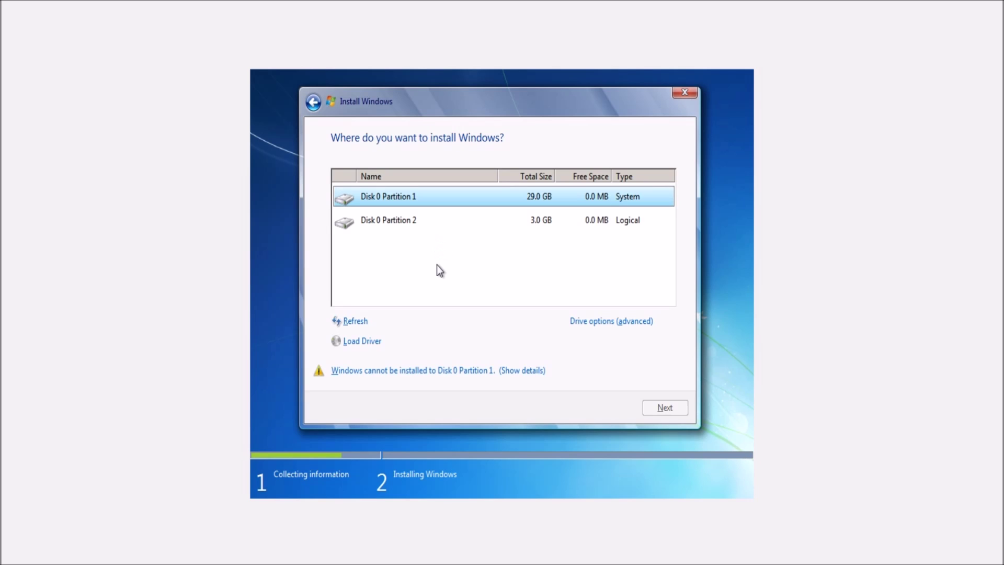
pyautogui.click(510, 224)
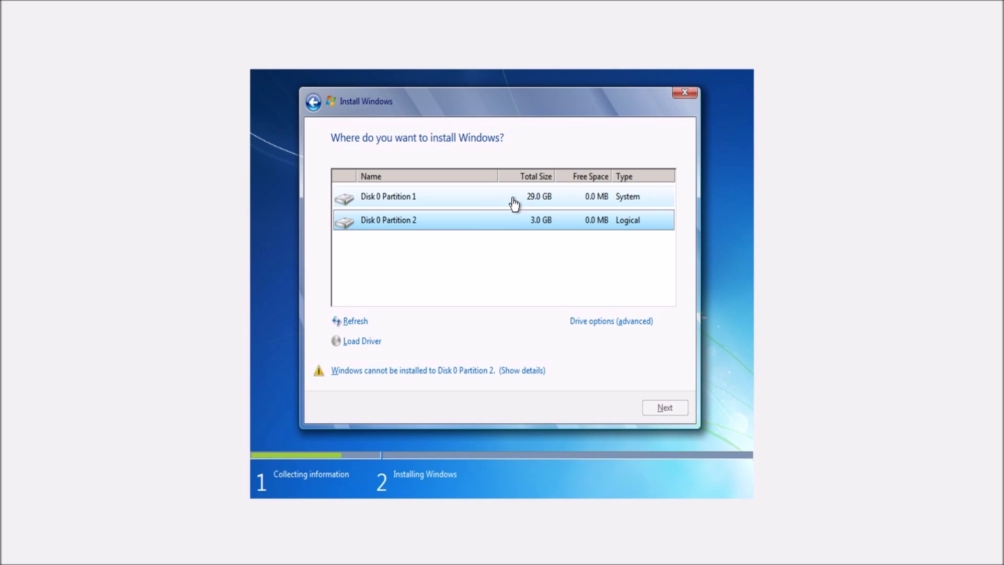
pyautogui.click(513, 202)
pyautogui.click(508, 222)
pyautogui.click(513, 202)
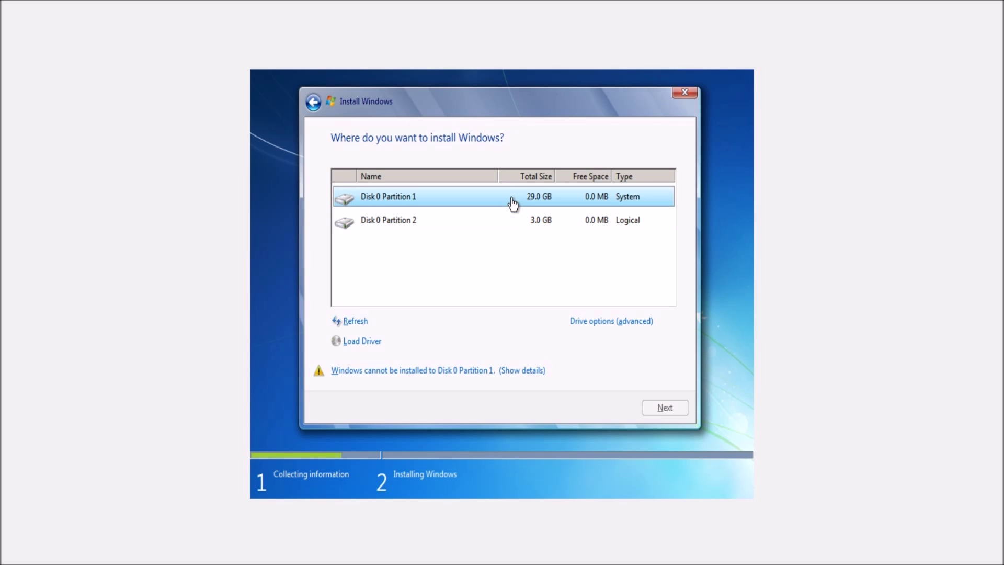
pyautogui.click(511, 219)
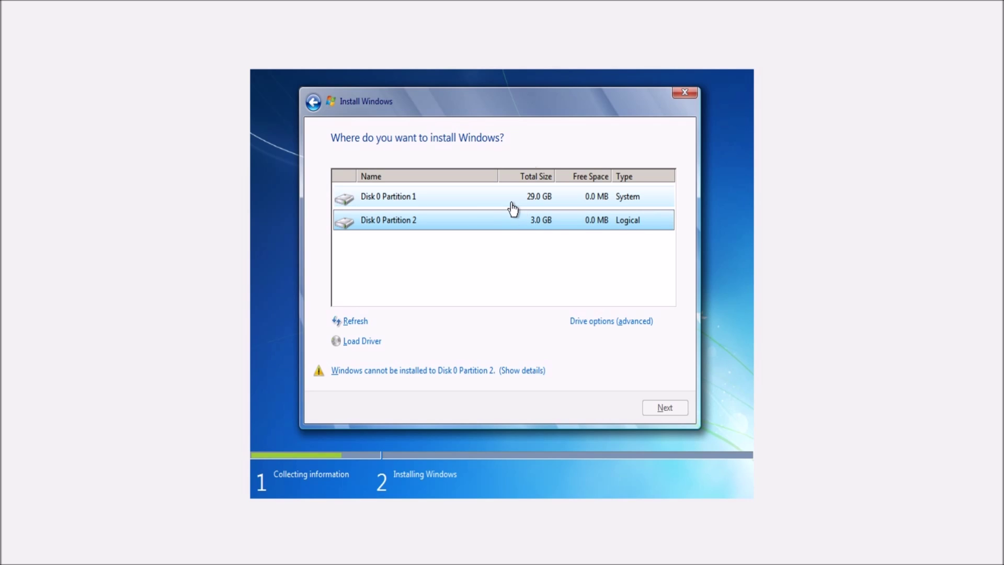
pyautogui.click(511, 202)
pyautogui.click(371, 228)
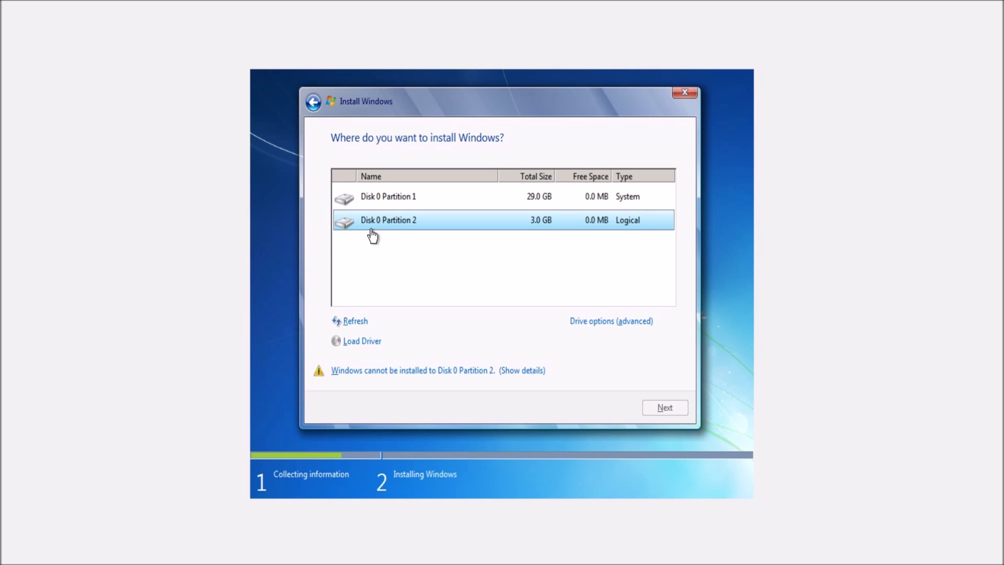
pyautogui.click(444, 200)
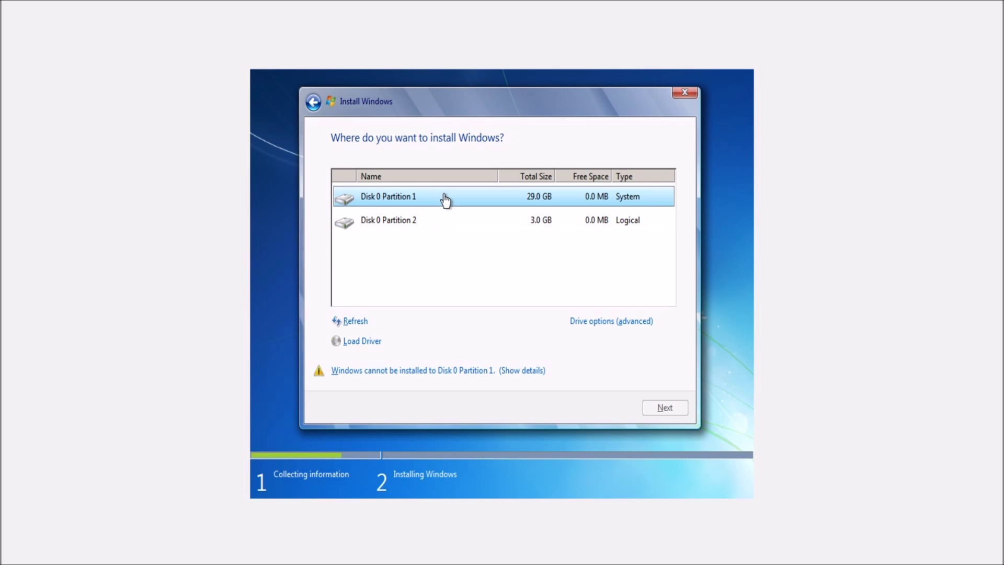
# Delete the 3.0 GB Partition 2 and the 29.0 GB Partition 1 on Disk 0
pyautogui.click(597, 323)
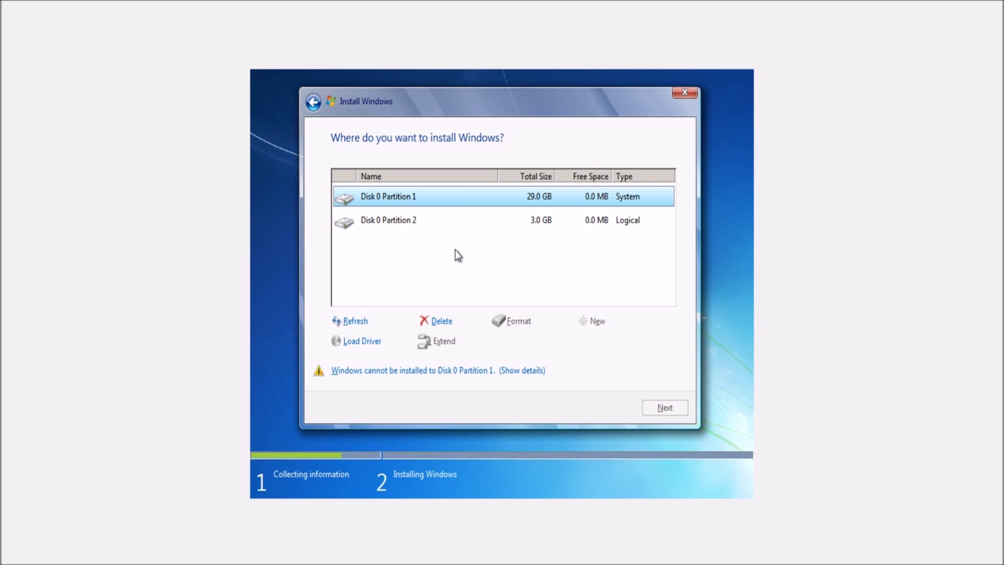
pyautogui.click(442, 219)
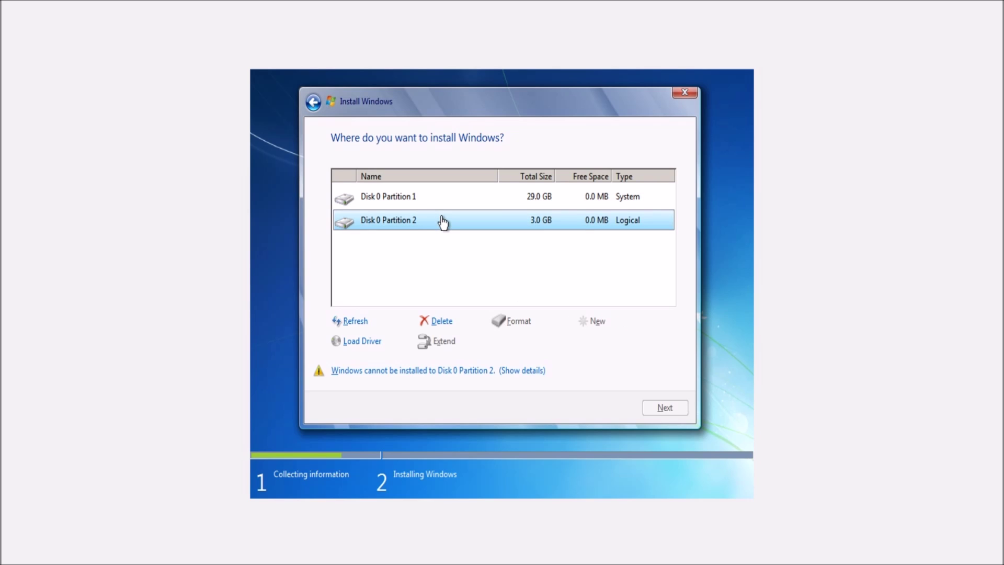
pyautogui.click(444, 320)
pyautogui.click(586, 342)
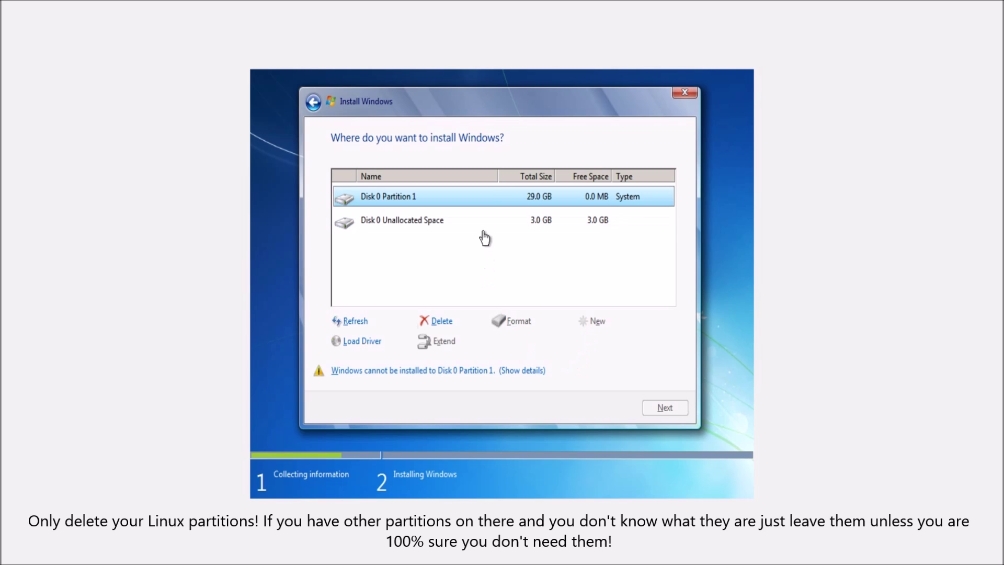
pyautogui.click(440, 320)
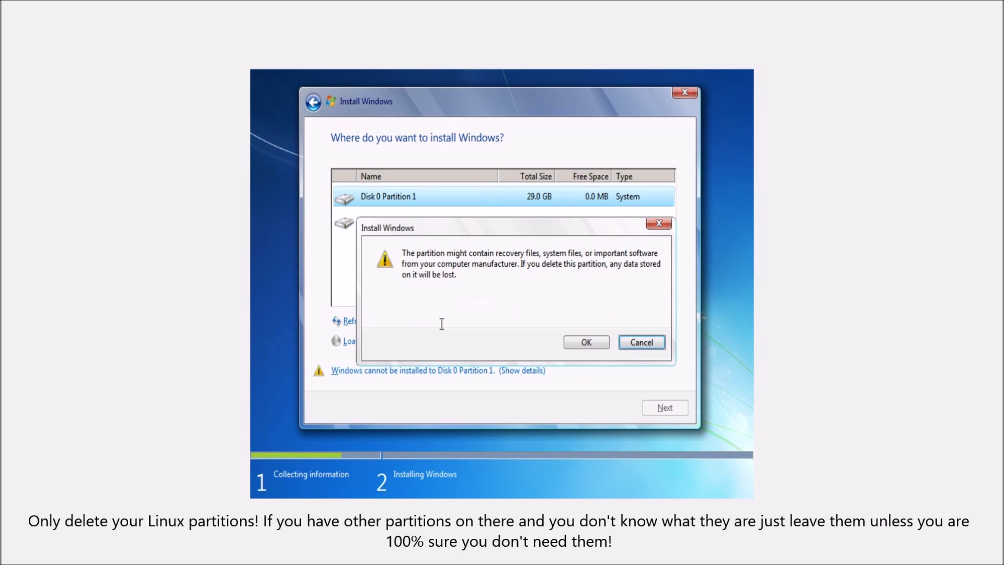
pyautogui.click(575, 342)
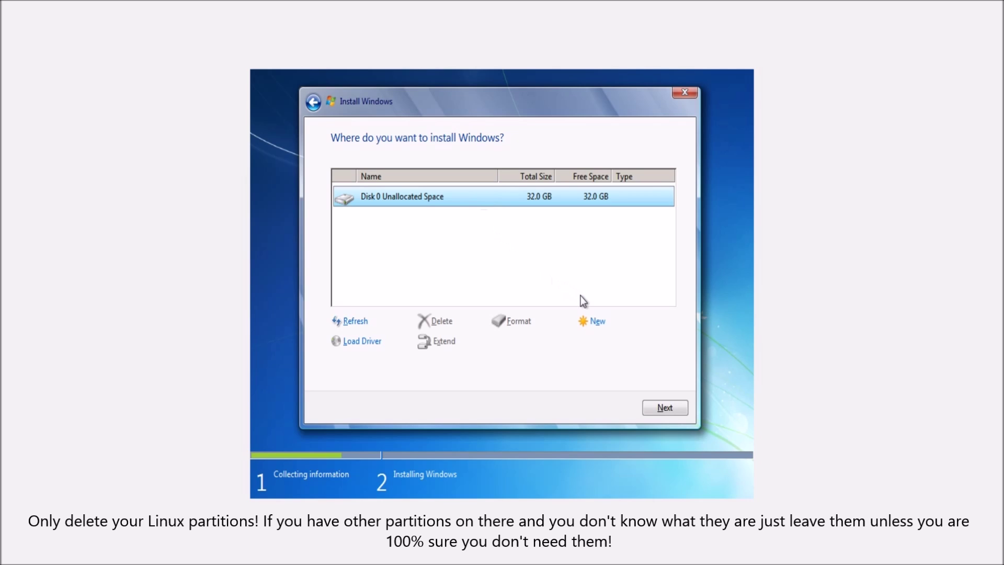
# Create a 32766 MB partition, accept the System Reserved partition, and start installing Windows
pyautogui.click(598, 323)
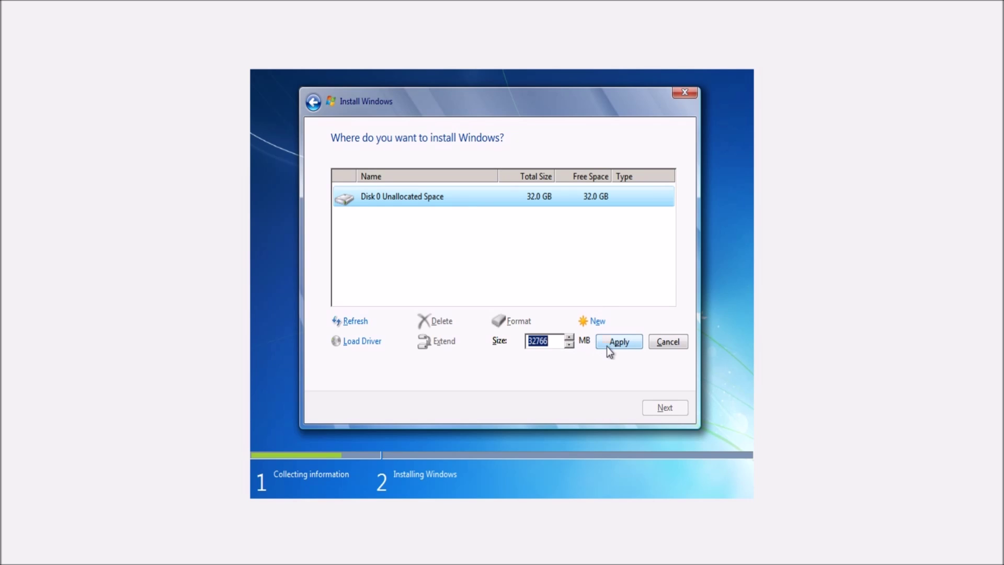
pyautogui.click(606, 346)
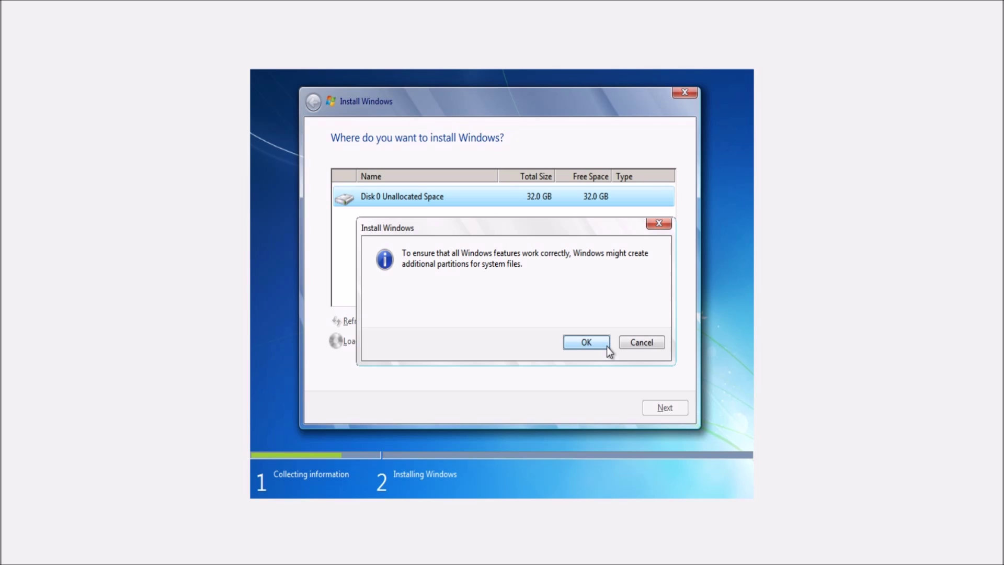
pyautogui.click(606, 346)
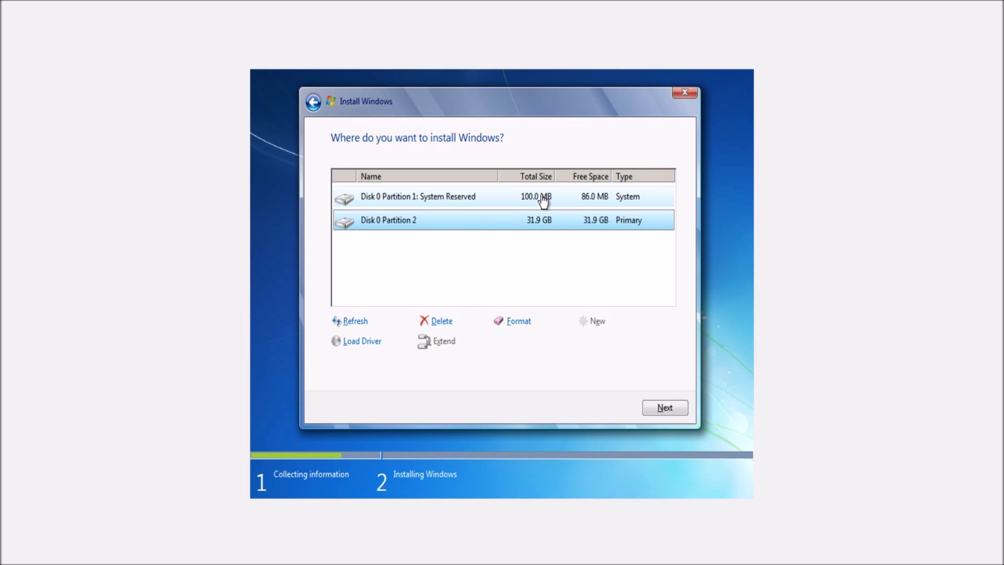
pyautogui.click(672, 407)
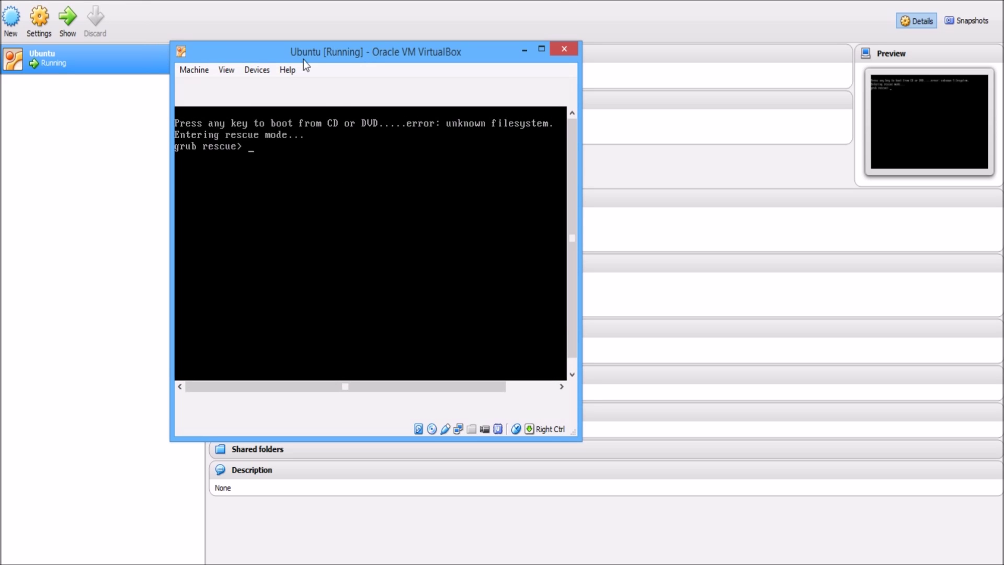
# Power off the stuck VM, then reboot it from the CD-ROM into the Windows 7 disc
pyautogui.click(194, 70)
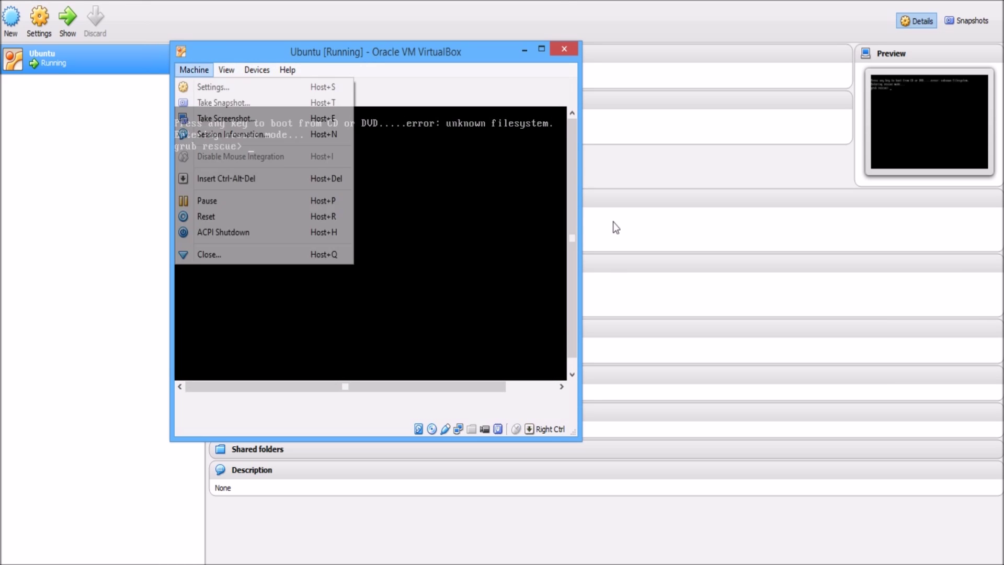
pyautogui.click(306, 260)
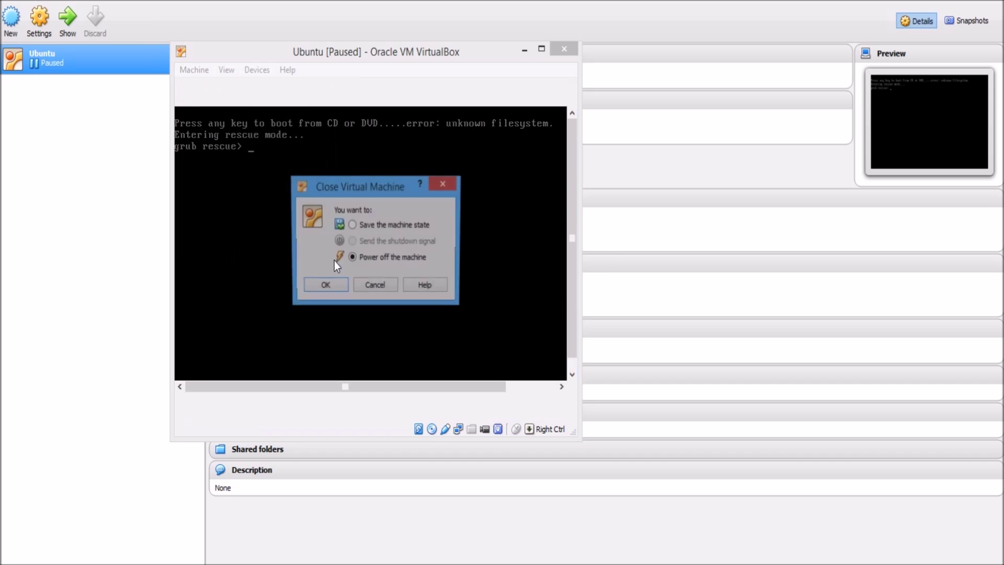
pyautogui.click(330, 291)
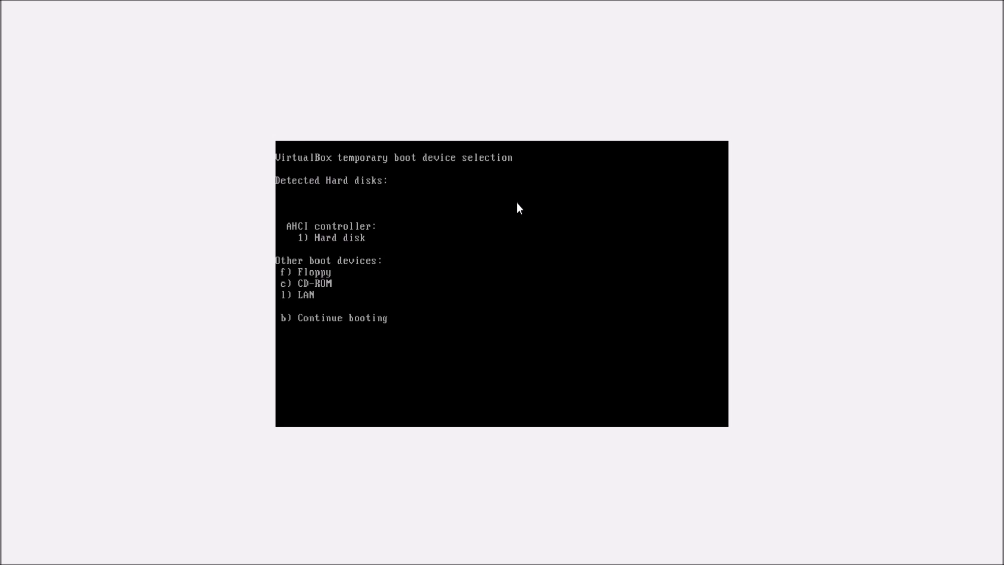
pyautogui.press('c')
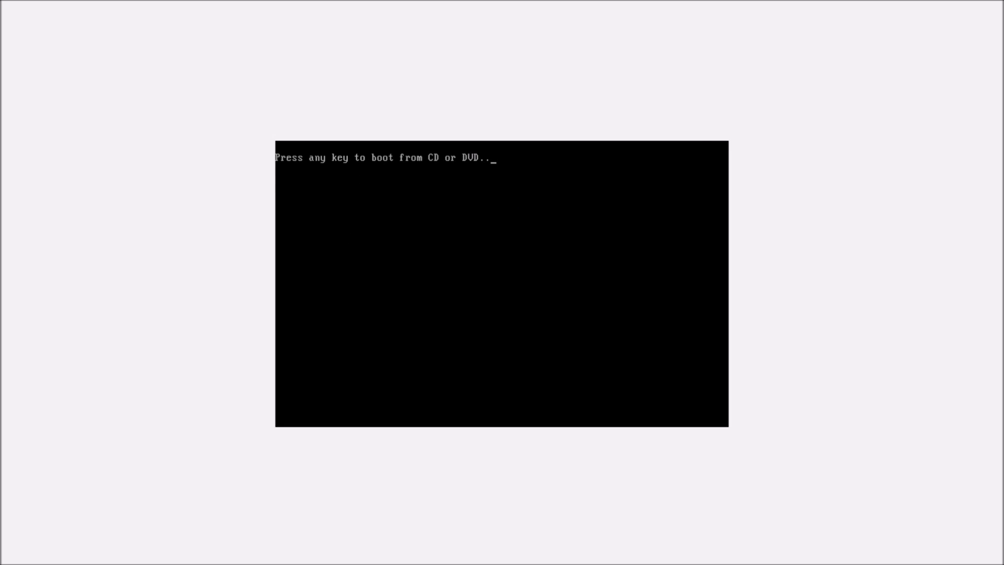
pyautogui.press('Return')
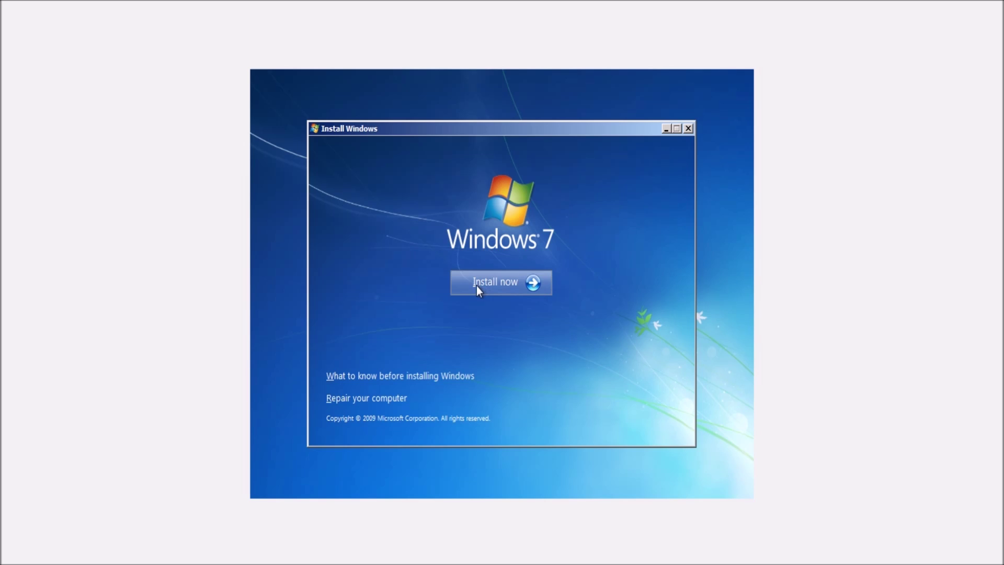
# Choose Repair your computer and dismiss the missing system image error and Re-image prompt to reach the recovery tools
pyautogui.click(364, 400)
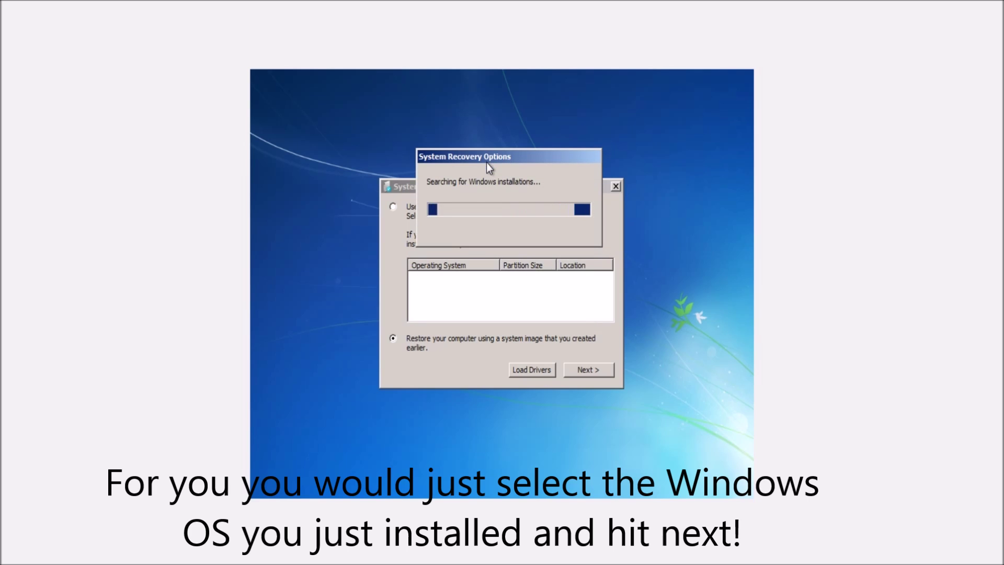
pyautogui.click(585, 372)
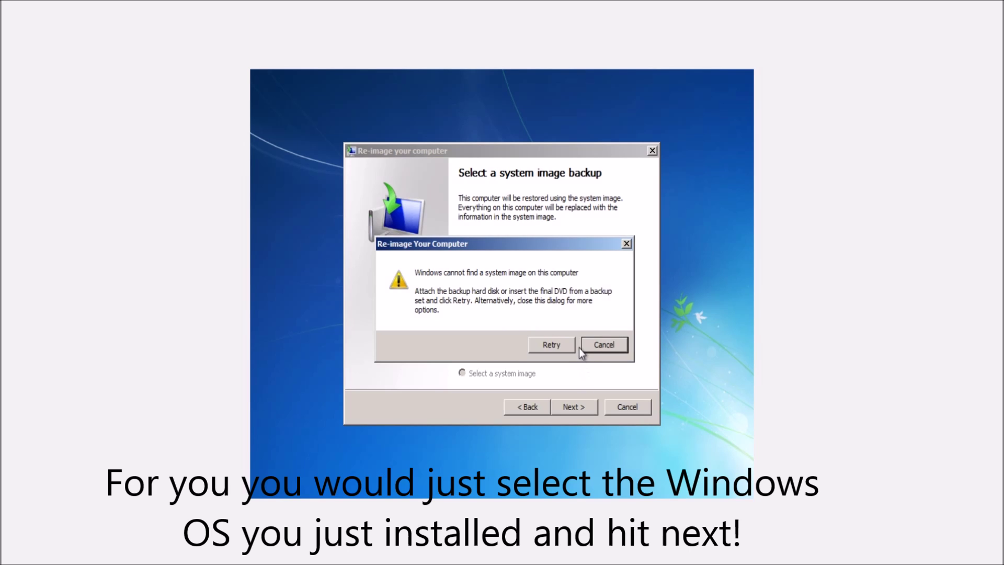
pyautogui.click(584, 349)
pyautogui.click(620, 408)
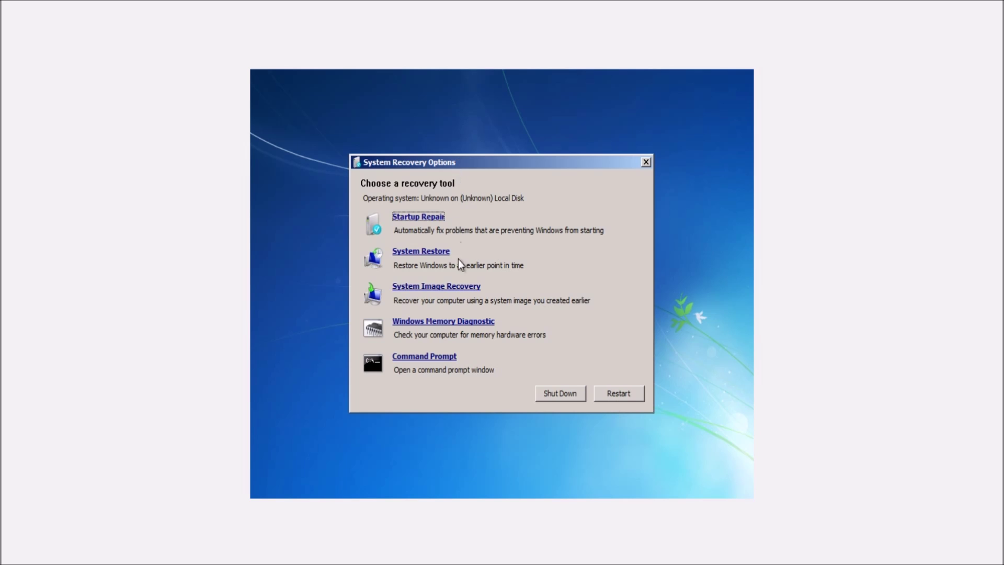
# In Command Prompt, run bootrec /fixmbr and bootrec /fixboot to rewrite the MBR and boot sector
pyautogui.click(443, 359)
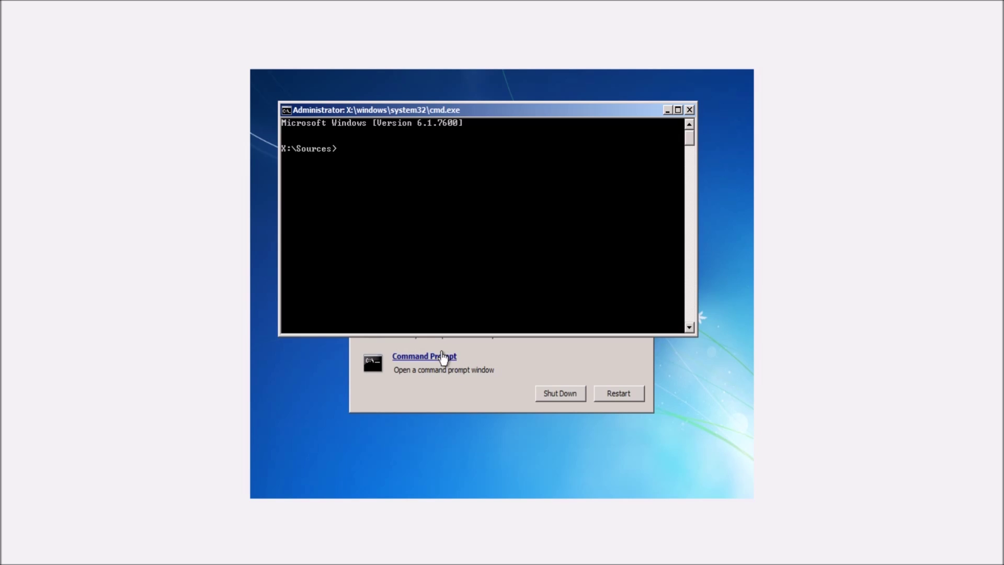
pyautogui.click(448, 204)
pyautogui.write('bootrec /fixmbr')
pyautogui.press('Return')
pyautogui.write('bootre')
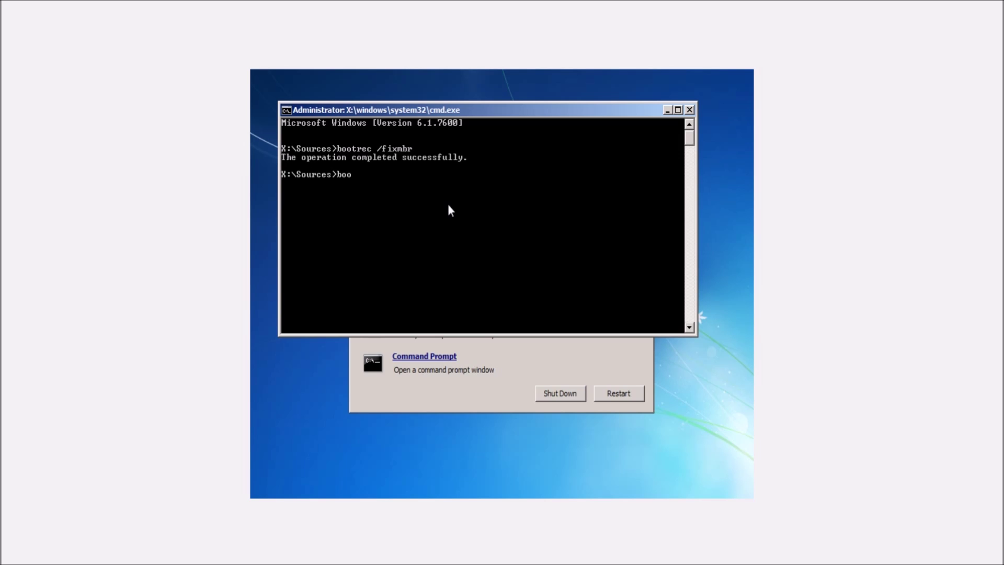
pyautogui.write('c /fixbo')
pyautogui.write('ot')
pyautogui.press('Return')
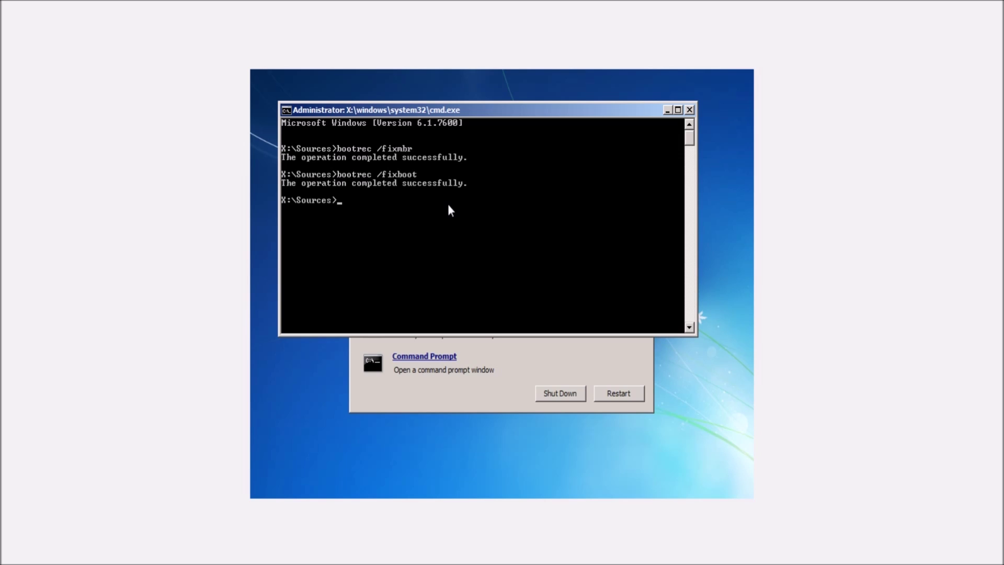
# Run bootrec /scanos, which finds 0 Windows installations, then list the bootrec options
pyautogui.write('bootrec /scanos')
pyautogui.press('Return')
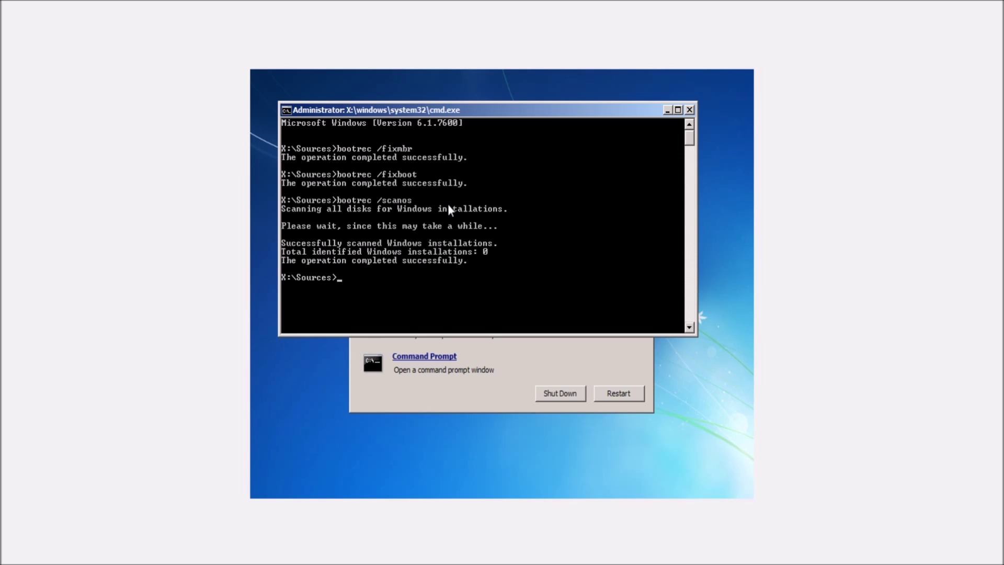
pyautogui.click(495, 253)
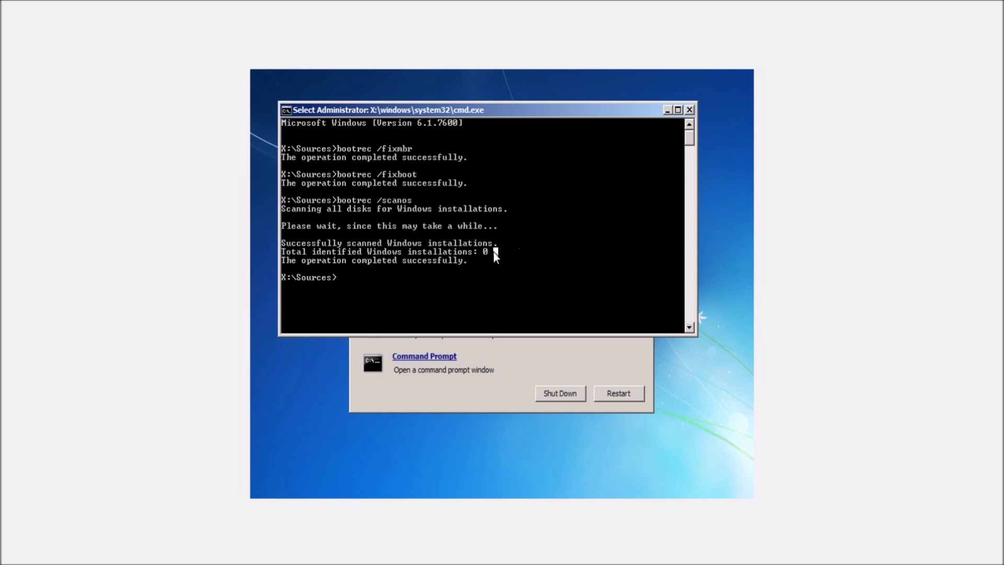
pyautogui.click(465, 285)
pyautogui.click(344, 286)
pyautogui.write('boo')
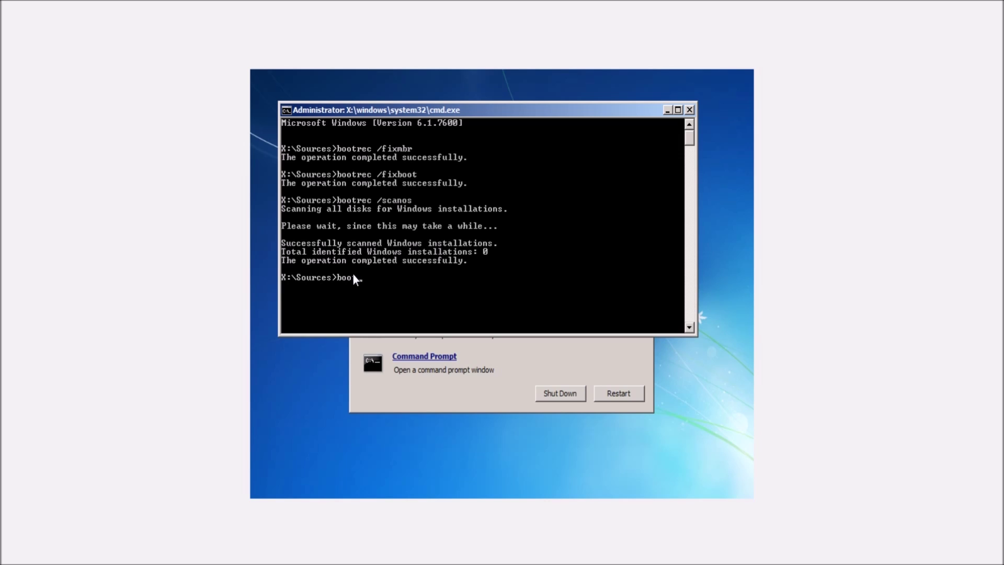
pyautogui.write('trec')
pyautogui.press('Return')
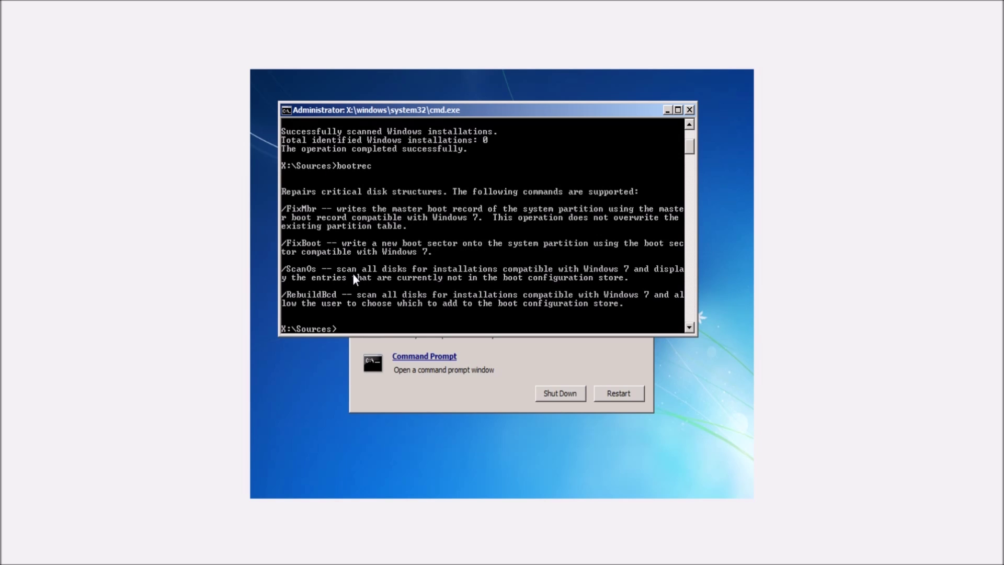
# Run bootrec /rebuildbcd to rebuild the boot configuration, then exit the console
pyautogui.write('bootrec /rebuildbcd')
pyautogui.press('Return')
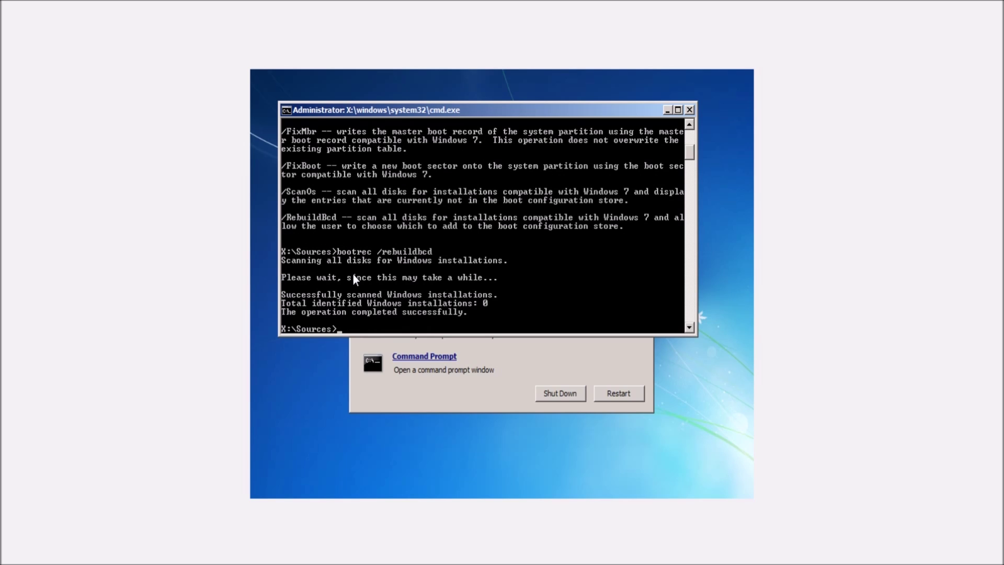
pyautogui.write('ecit')
pyautogui.press('Return')
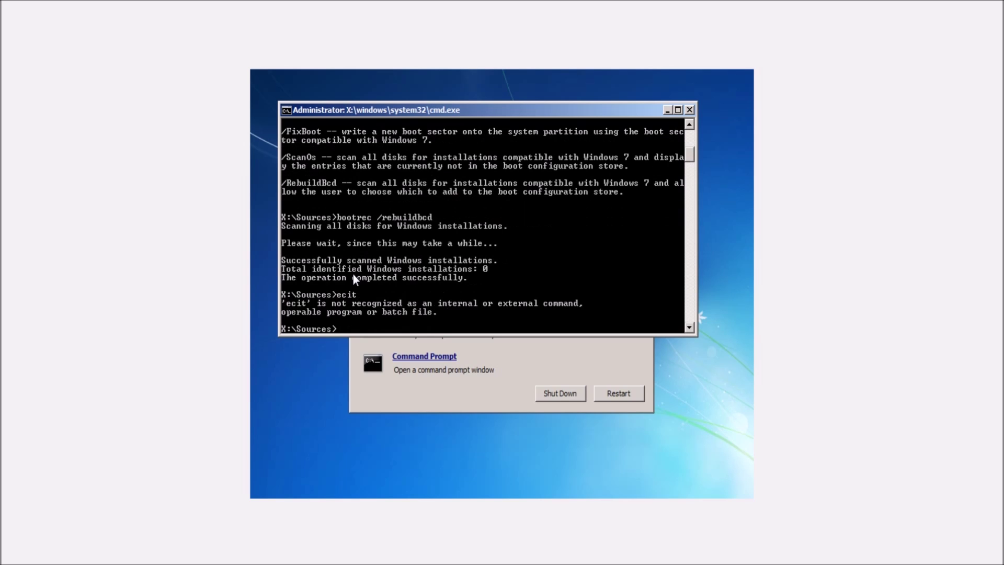
pyautogui.write('exit')
pyautogui.press('Return')
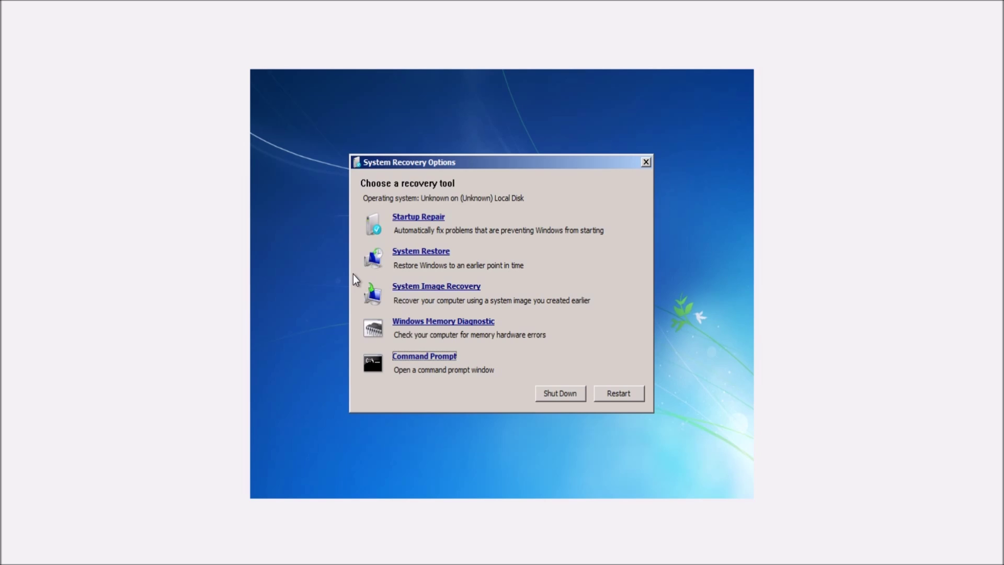